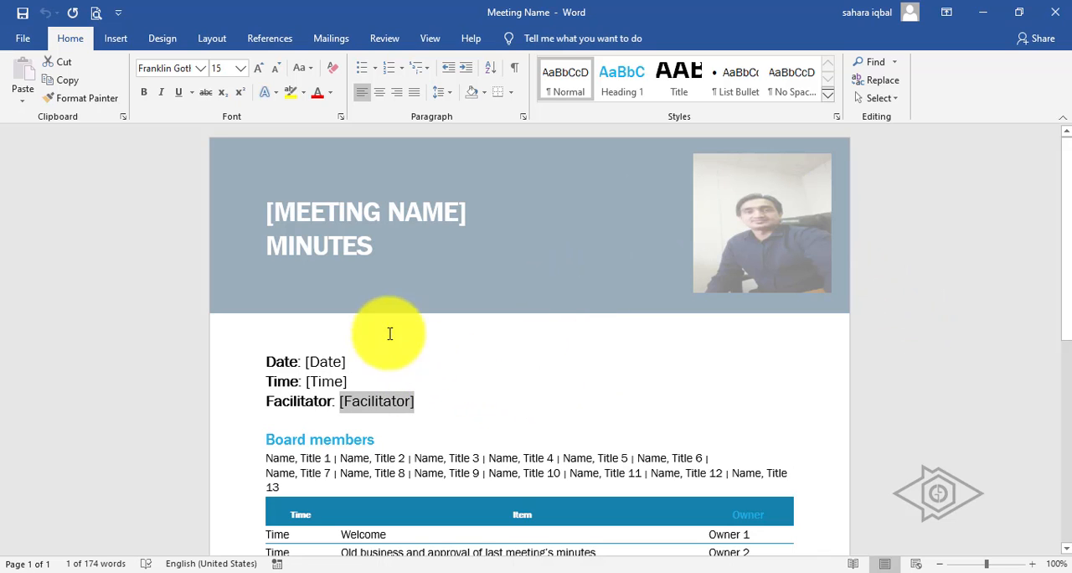
click(23, 38)
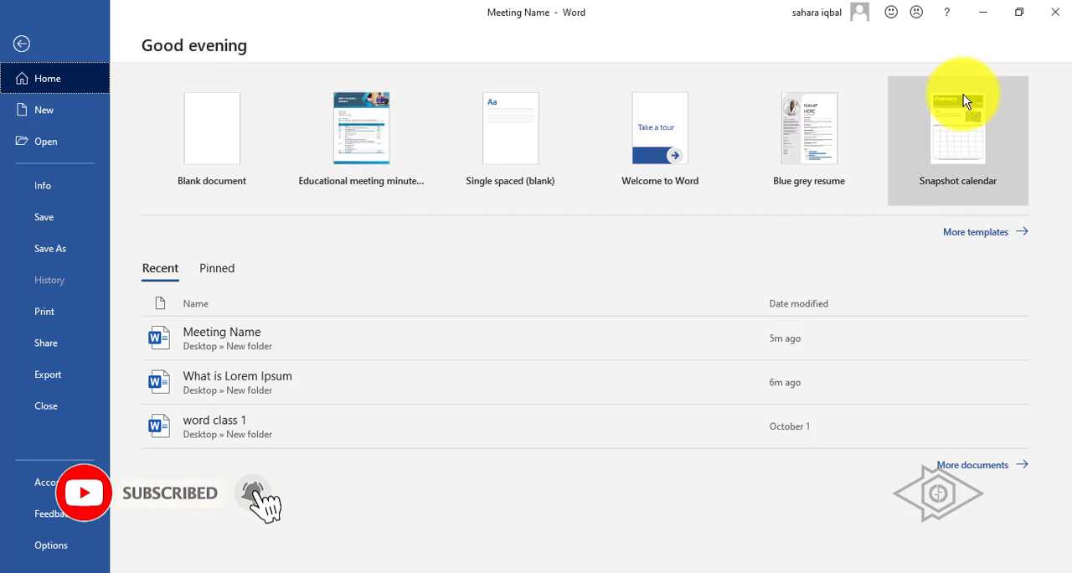
click(985, 14)
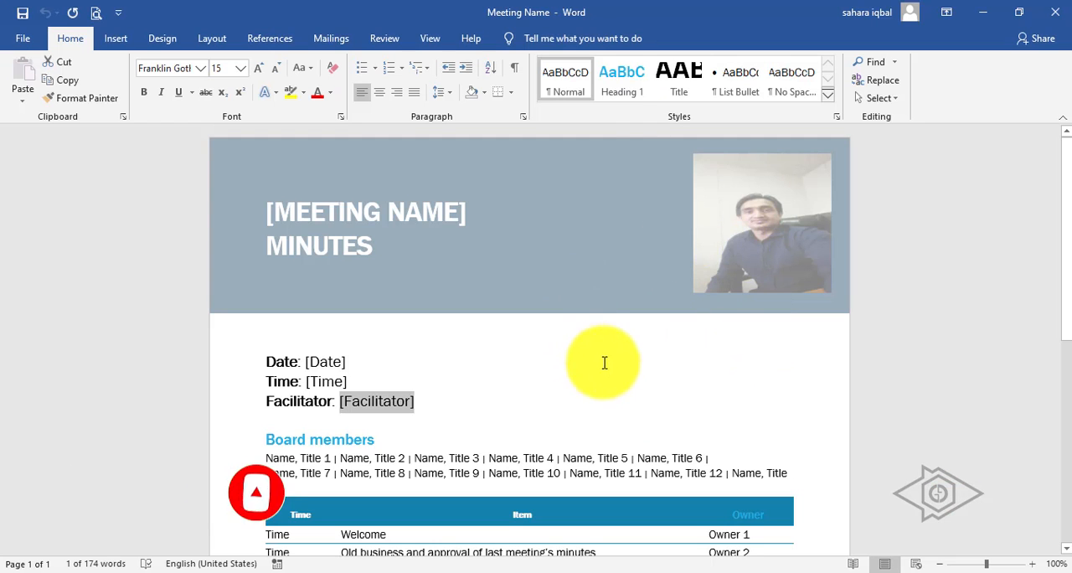
click(98, 14)
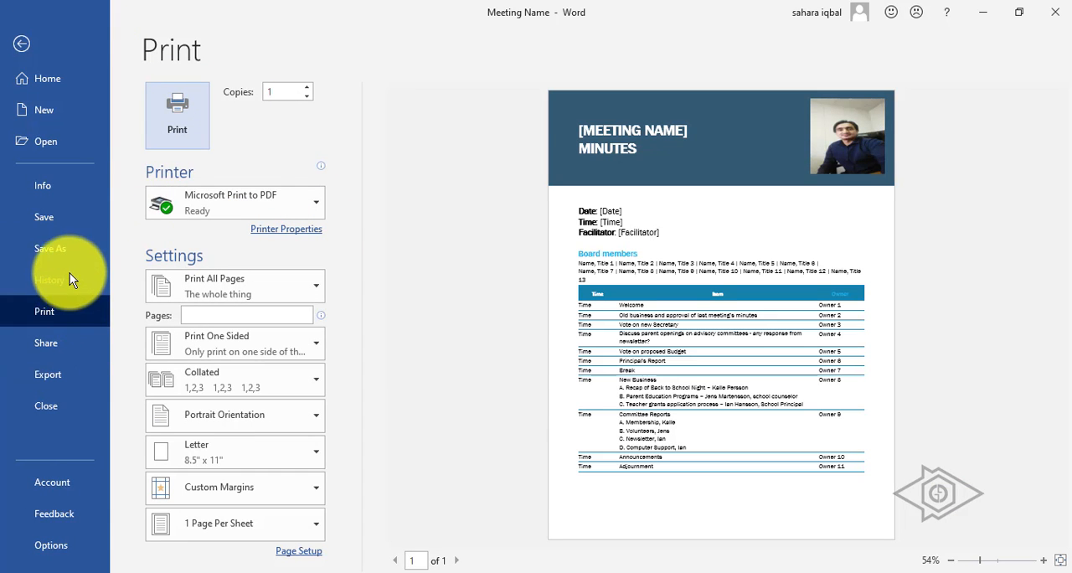
- Save the document as a Word Document named Meeting Name in the Desktop's New folder
click(66, 249)
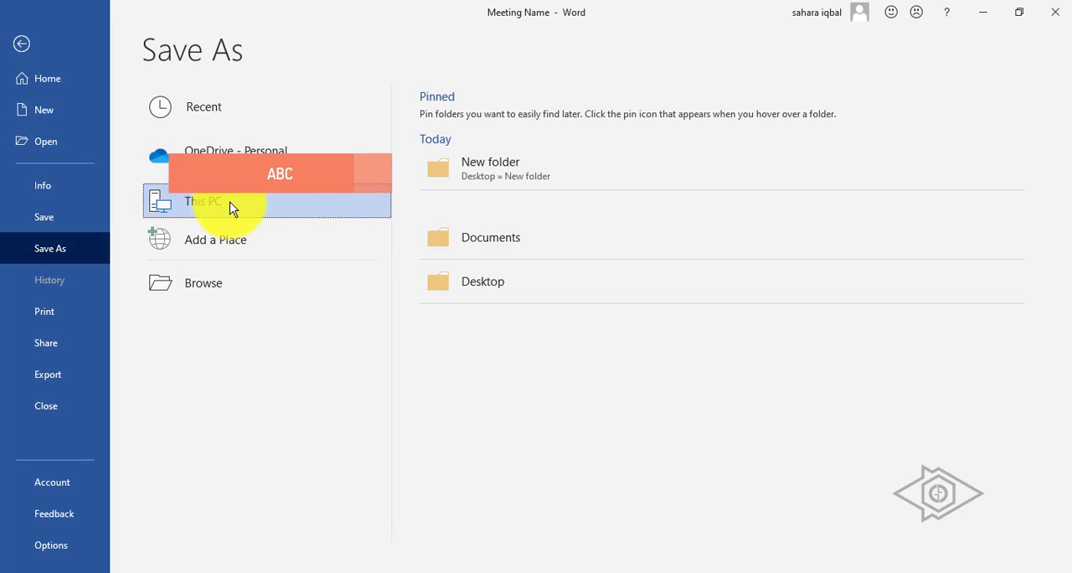
click(492, 176)
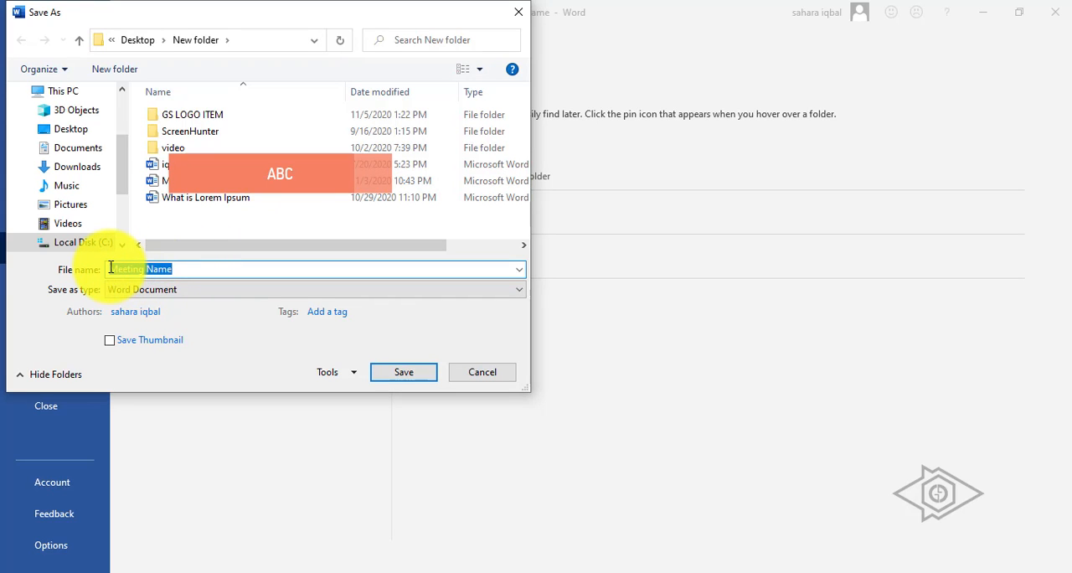
click(111, 268)
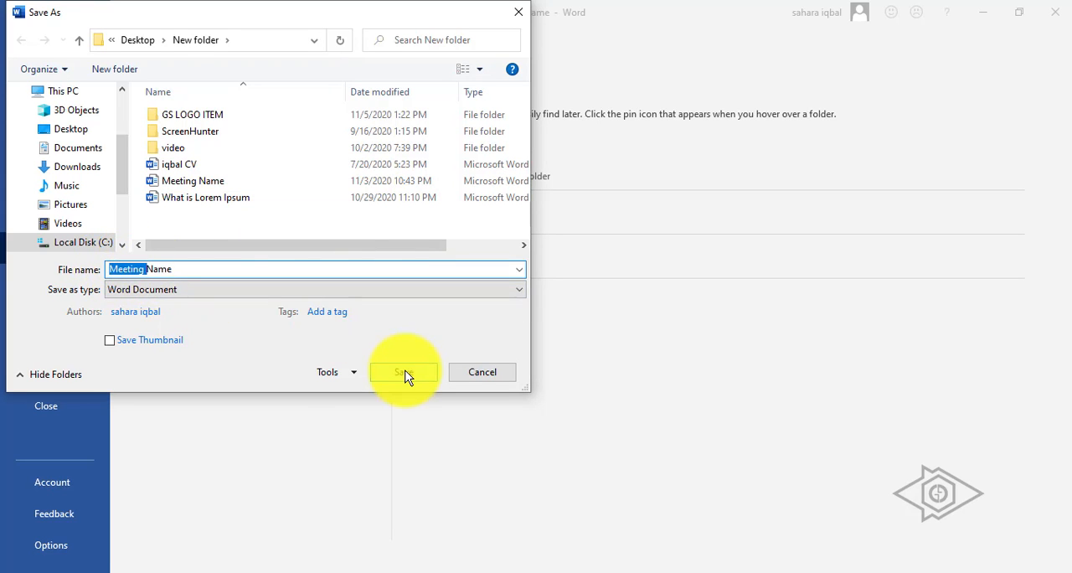
click(405, 374)
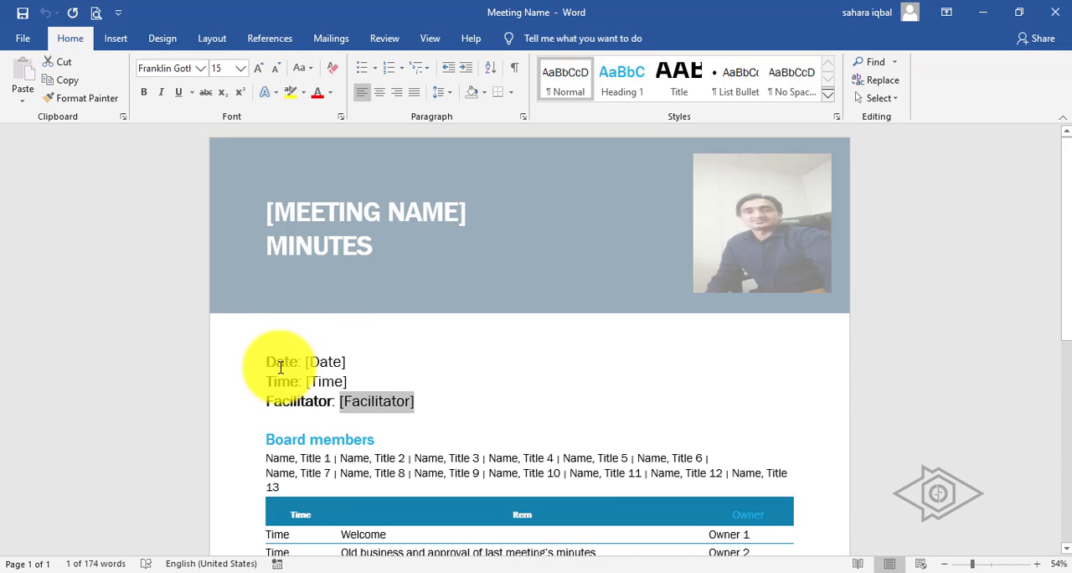
click(97, 14)
click(23, 20)
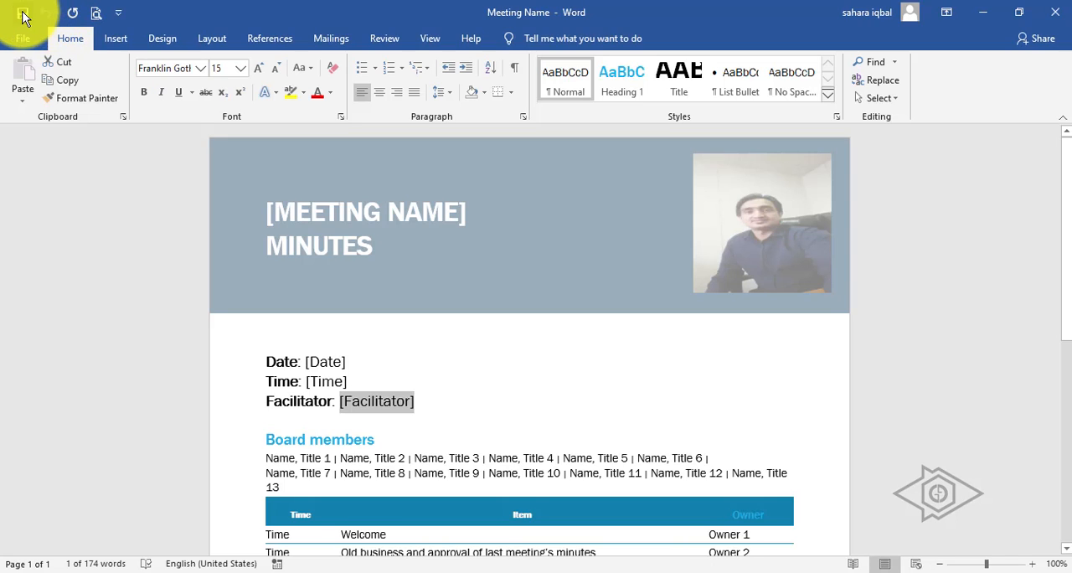
click(96, 14)
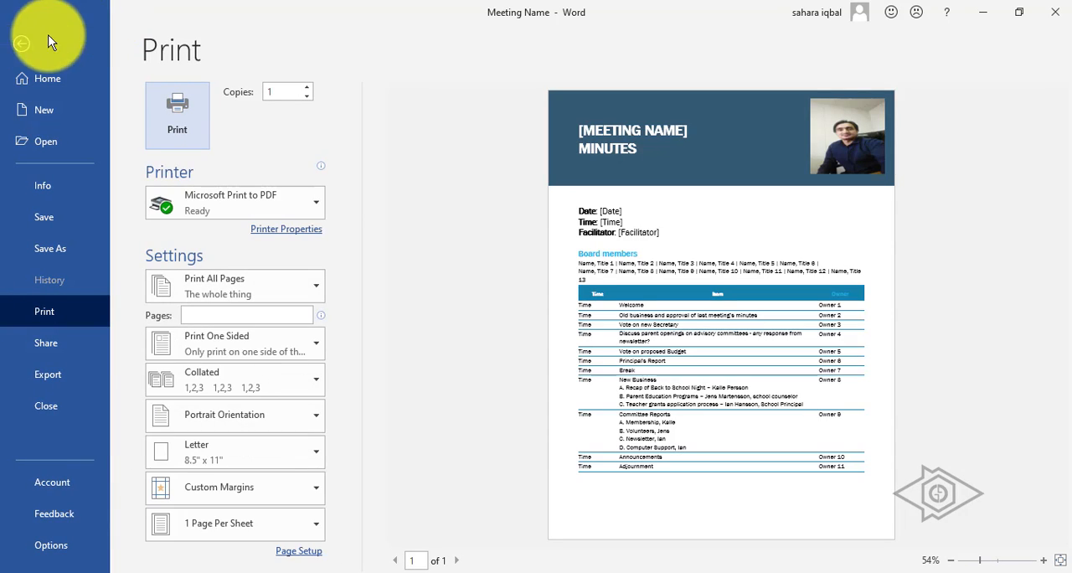
click(34, 42)
- Save a PDF copy of the document as Meeting Name in the Desktop's New folder
click(29, 41)
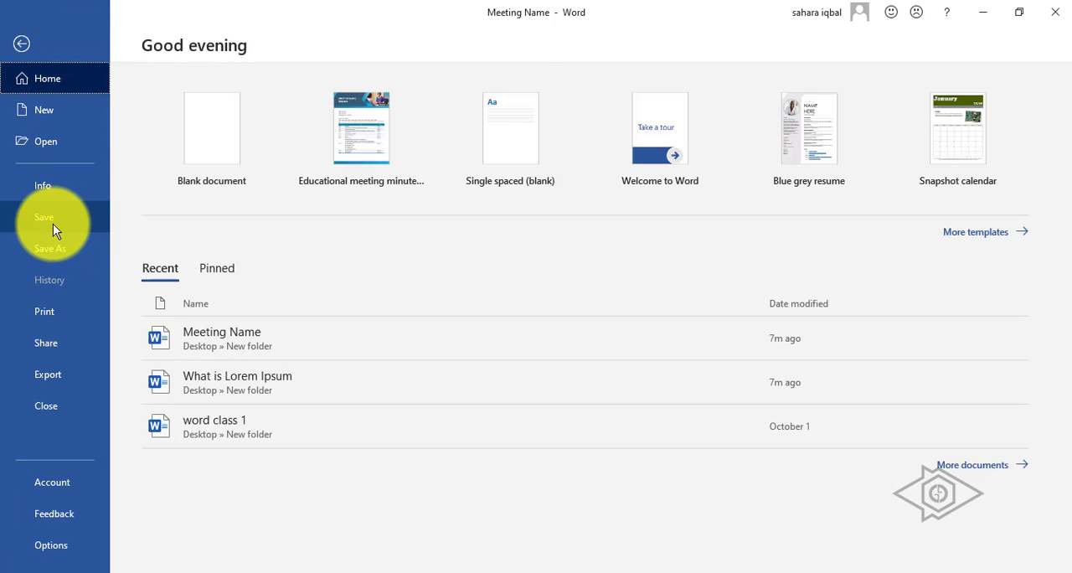
click(52, 247)
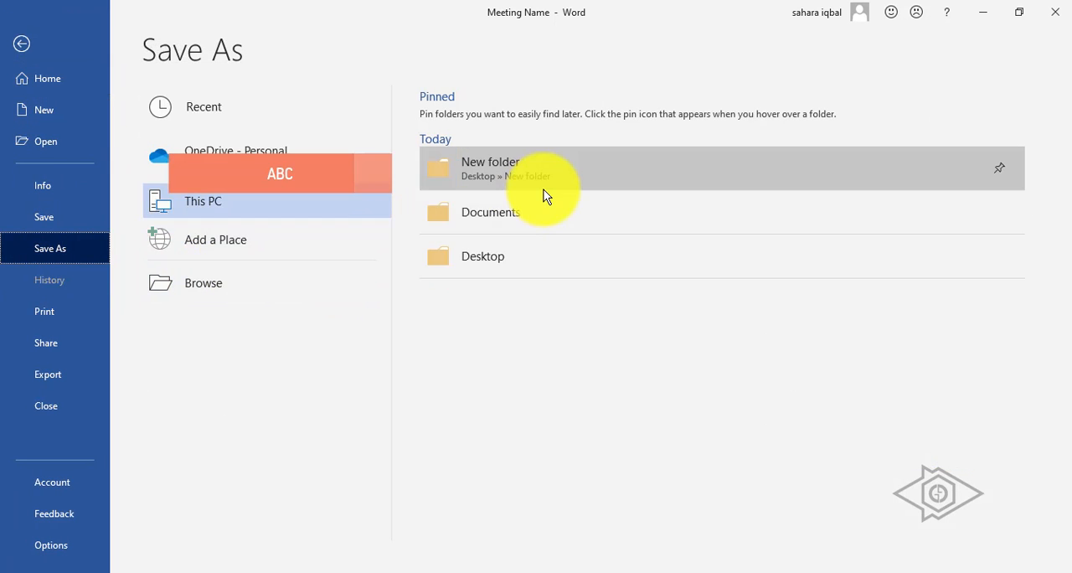
click(276, 163)
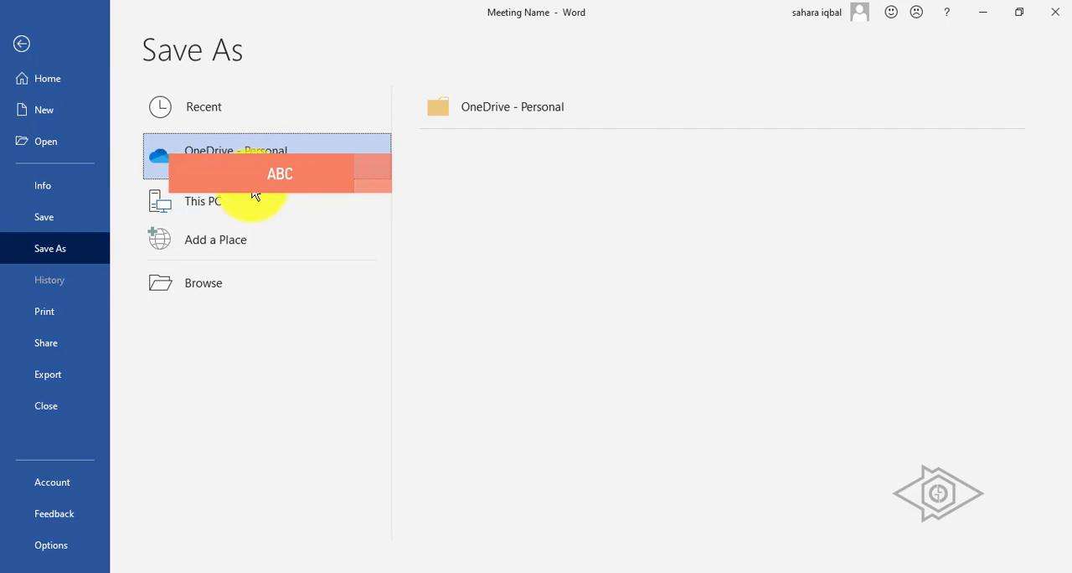
click(239, 205)
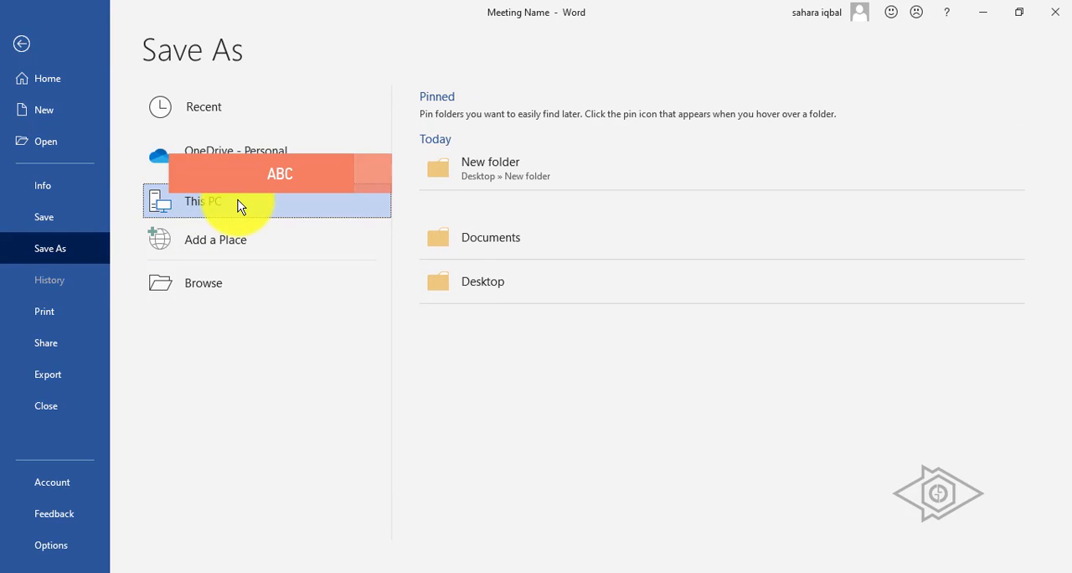
click(531, 175)
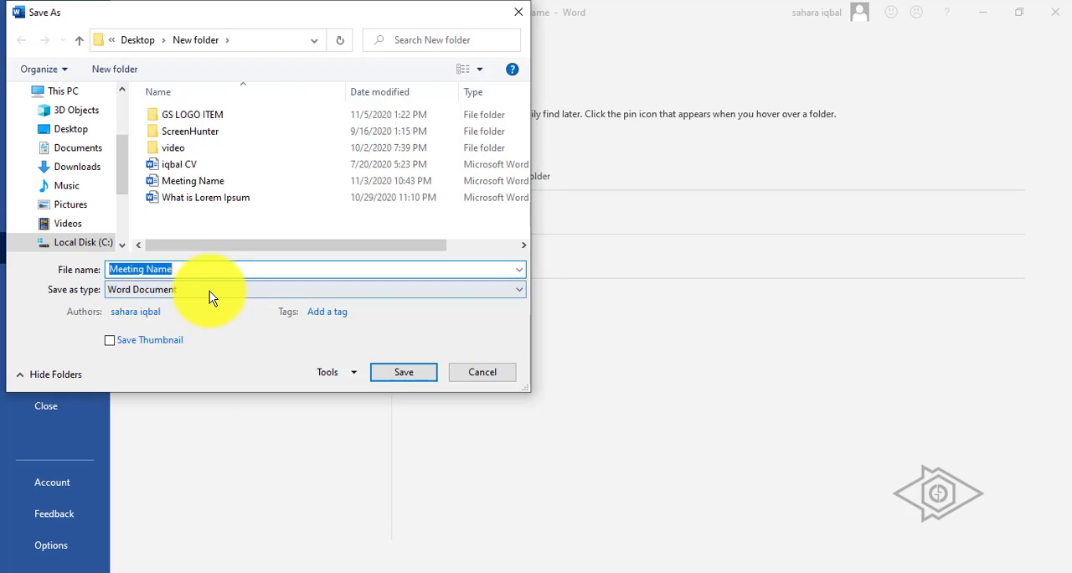
click(211, 292)
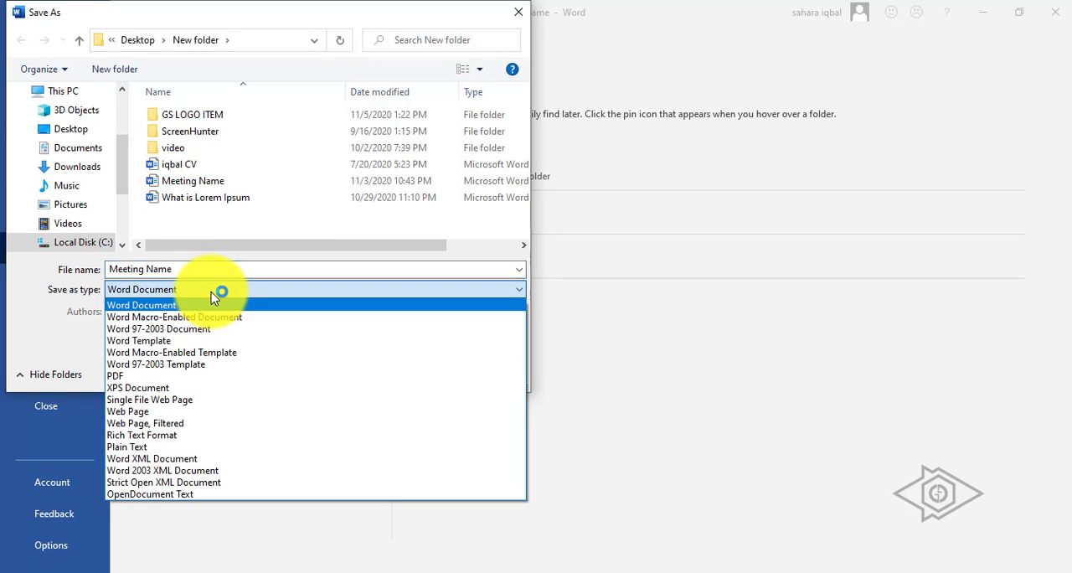
click(142, 378)
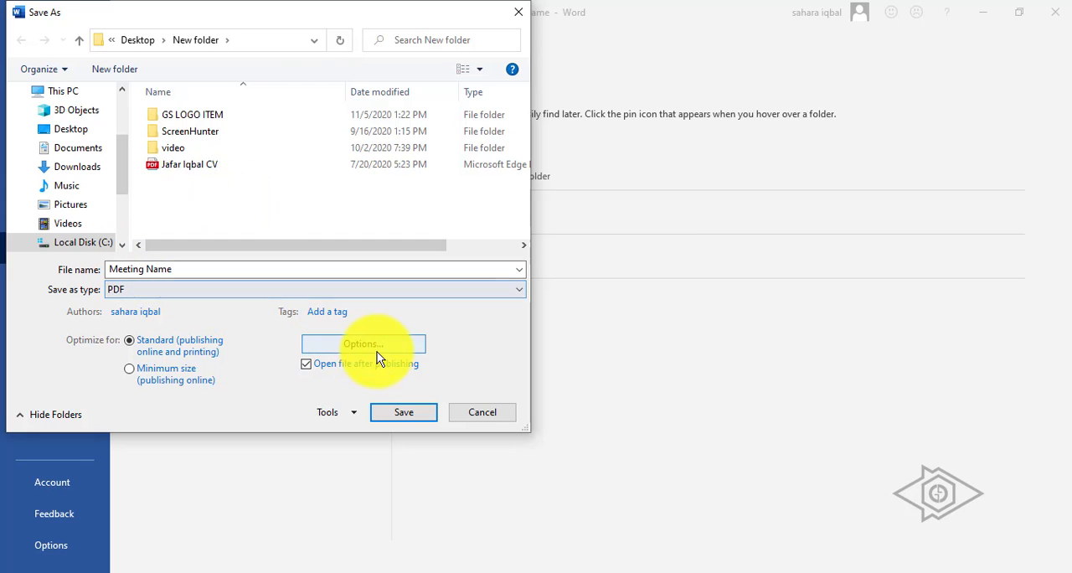
click(403, 412)
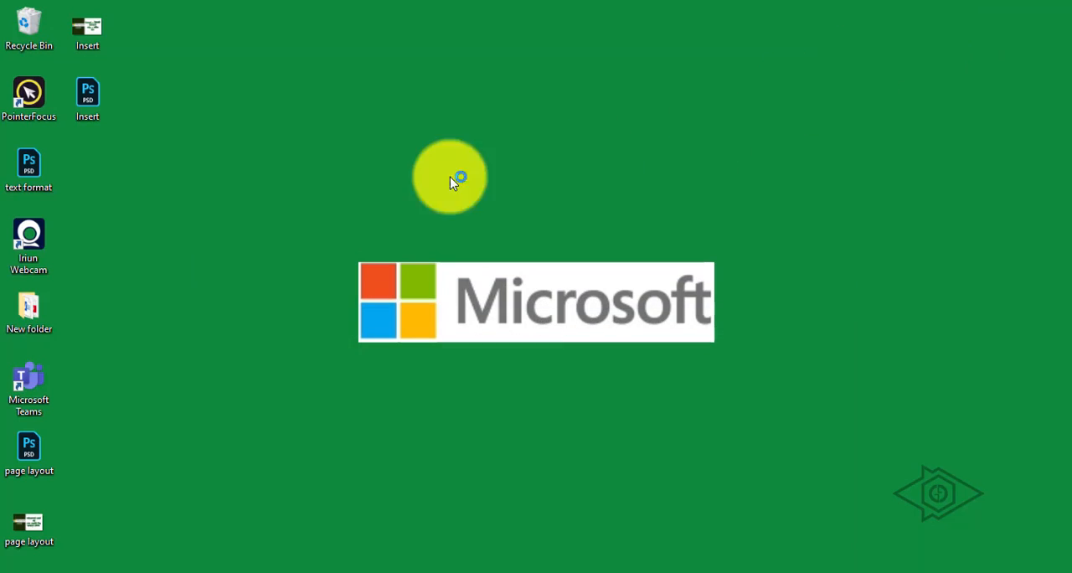
- Open the Meeting Name PDF from the desktop's New folder, look through its page and close the viewer
double_click(33, 311)
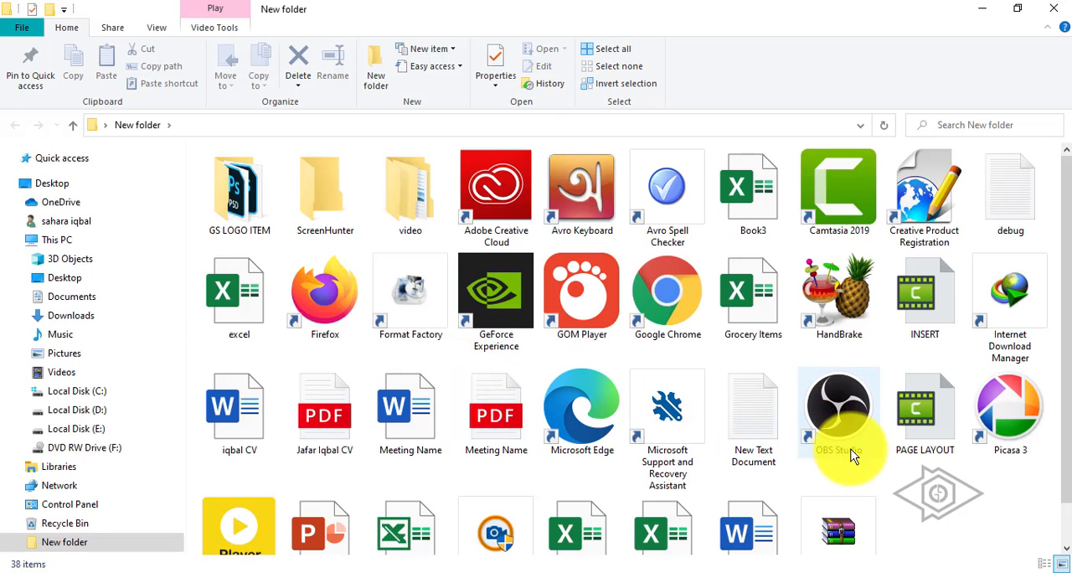
double_click(495, 417)
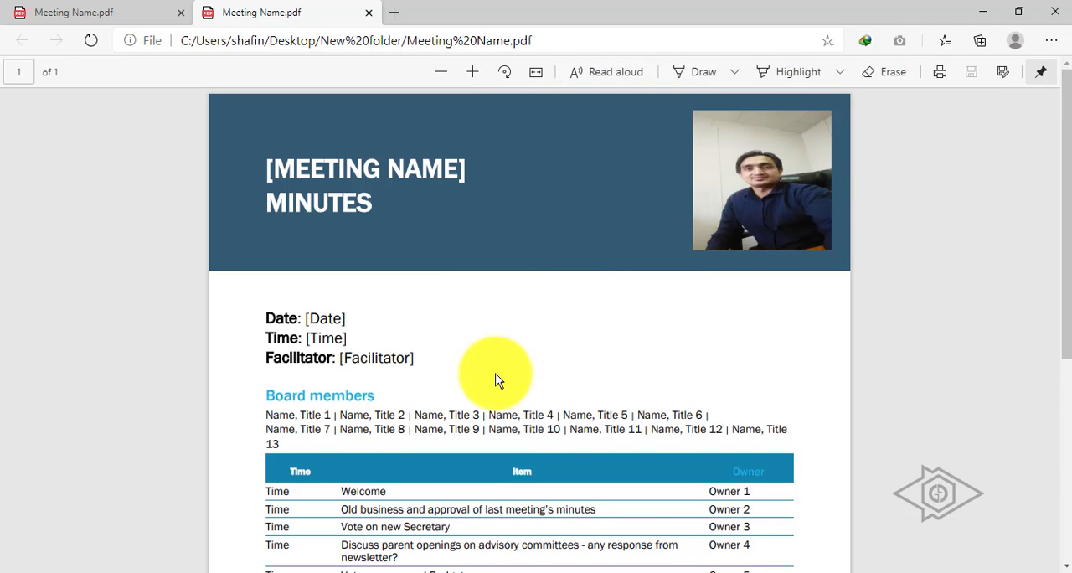
scroll(497, 380, down, 5)
scroll(494, 377, up, 5)
key(ctrl+w)
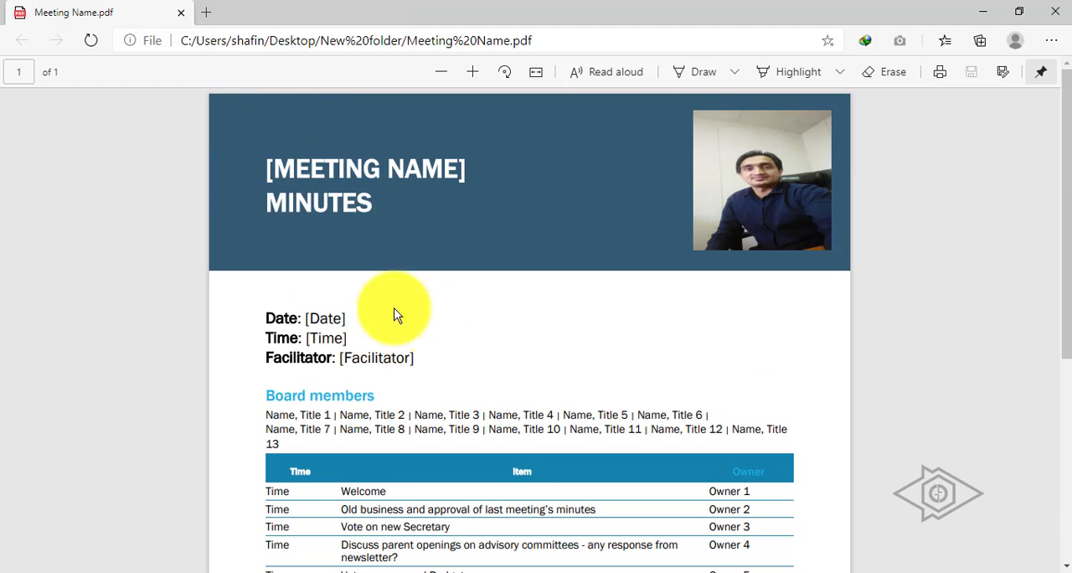
scroll(658, 349, down, 4)
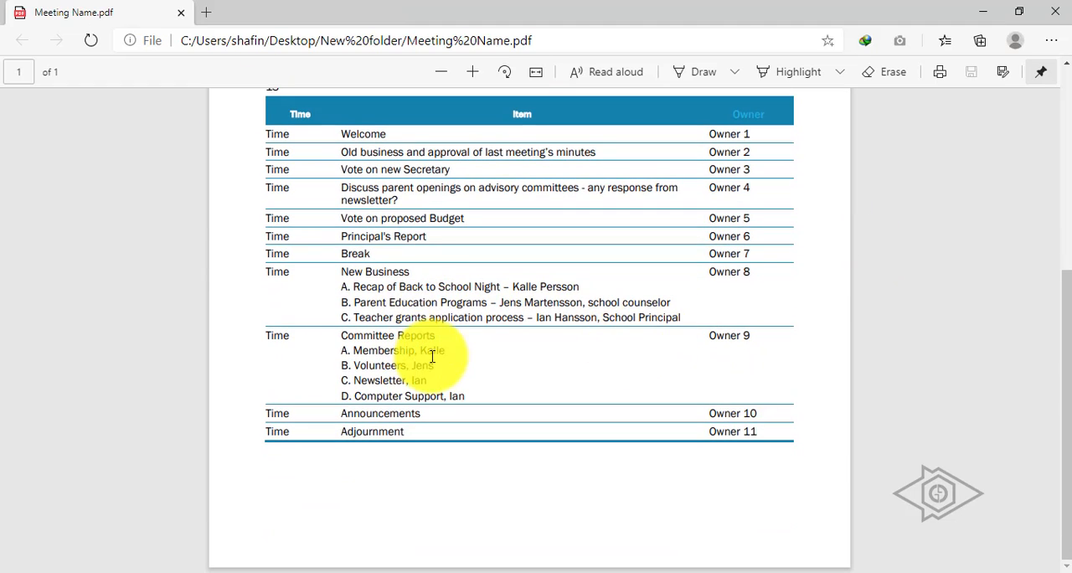
scroll(578, 394, up, 4)
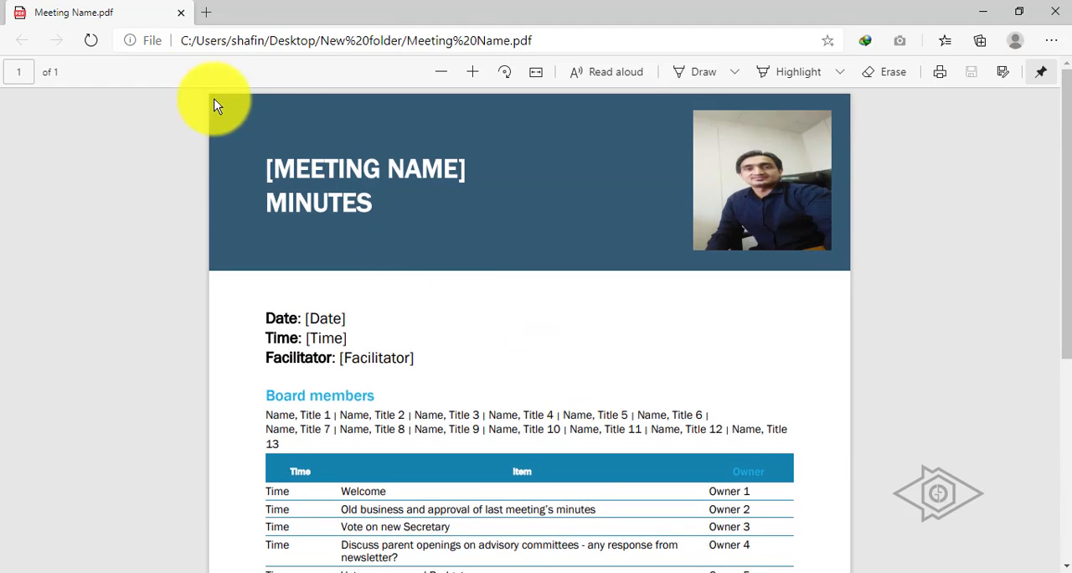
click(1054, 11)
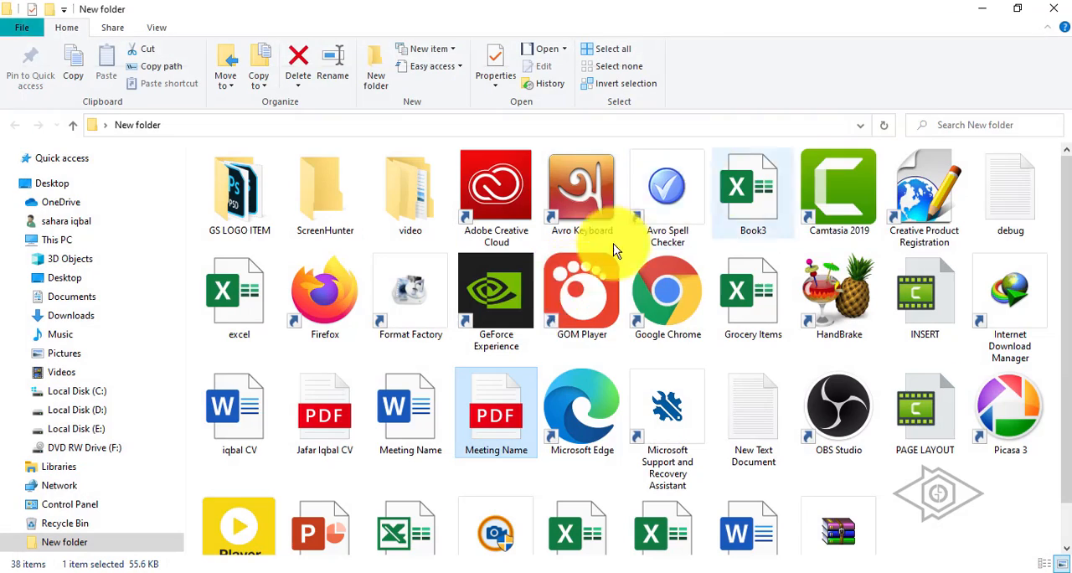
- Close the New folder window and the original Meeting Name document in Word
click(1052, 11)
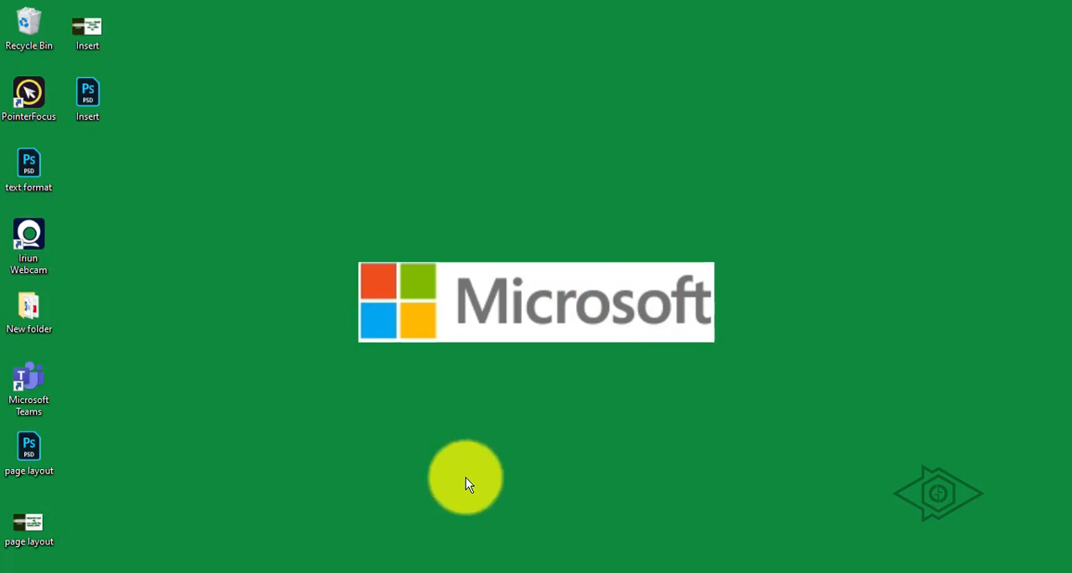
click(437, 572)
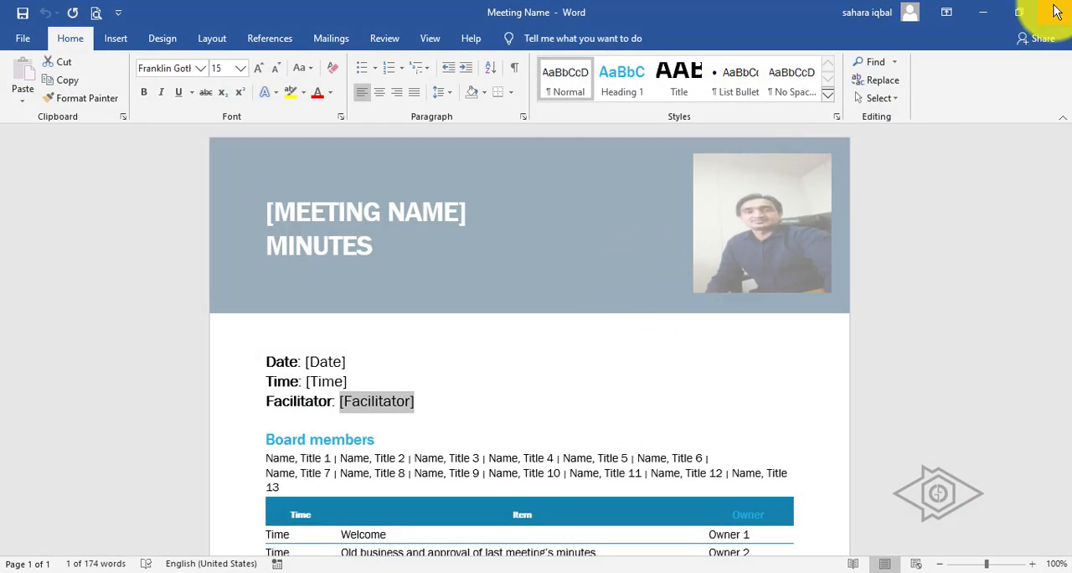
click(1041, 18)
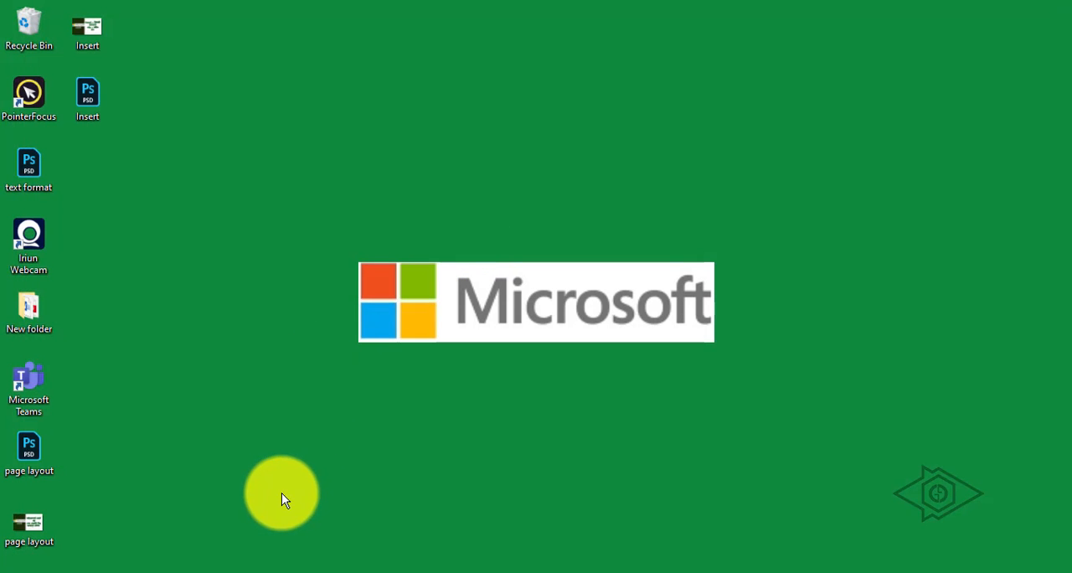
- In the desktop's New folder, request a choice of another app for opening the Meeting Name PDF
double_click(40, 327)
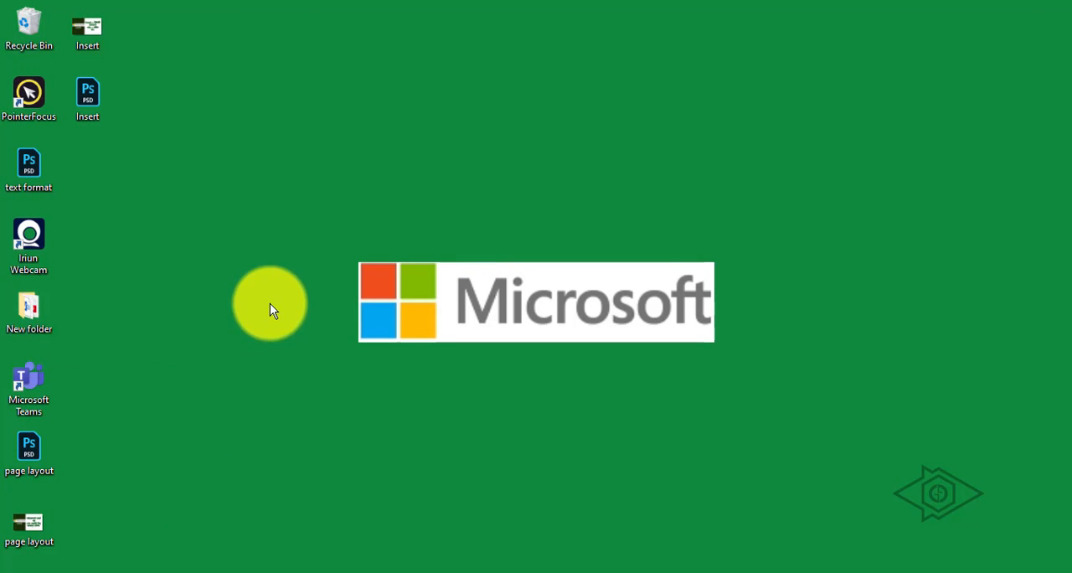
click(493, 412)
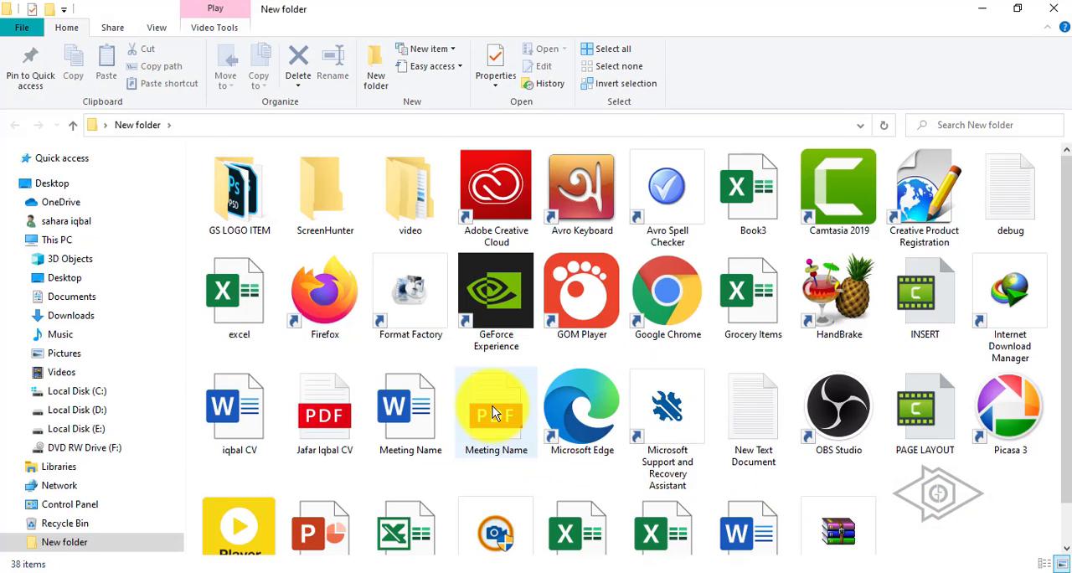
right_click(494, 412)
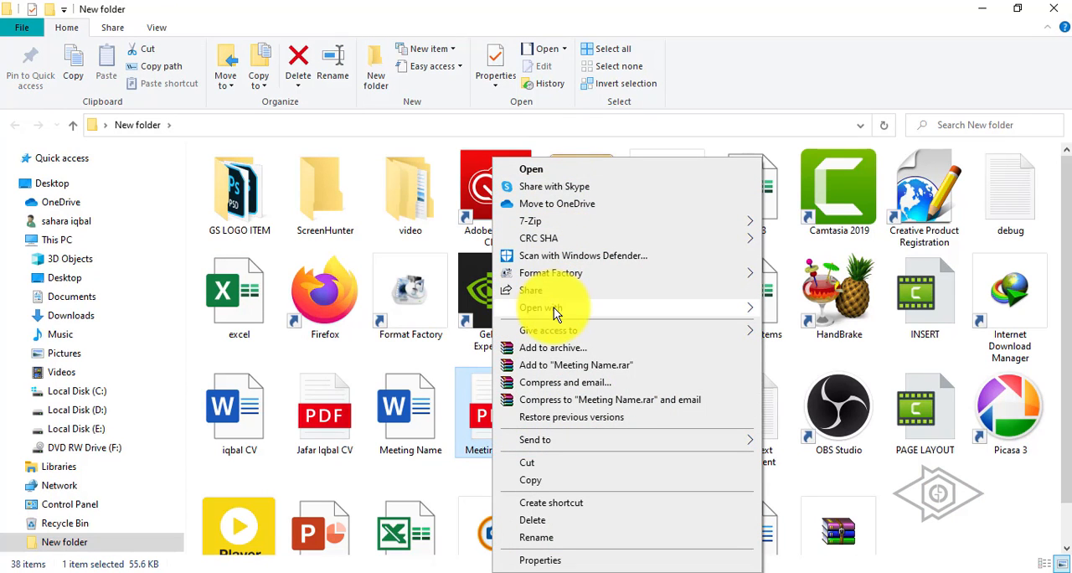
mouse_move(552, 311)
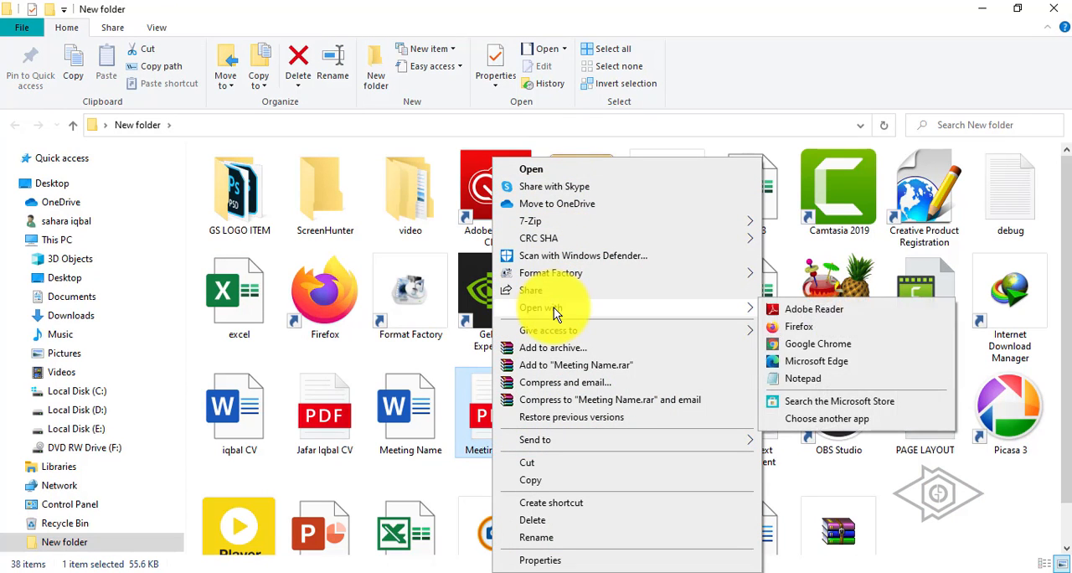
click(808, 418)
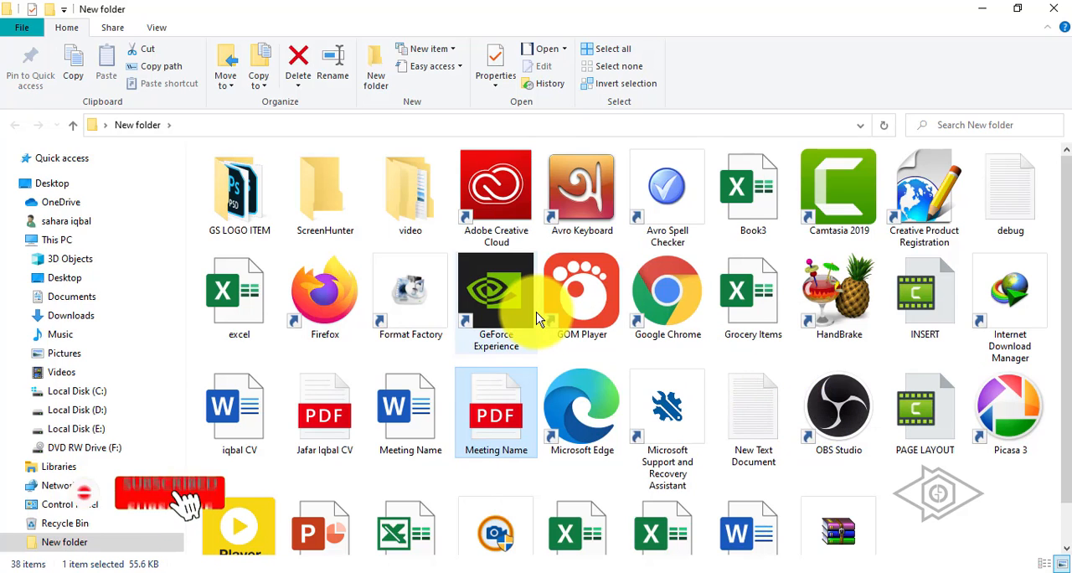
- Choose Word as the app for the Meeting Name PDF and accept its conversion to an editable document
drag(682, 304, 676, 364)
click(435, 445)
drag(679, 303, 672, 378)
scroll(672, 381, down, 4)
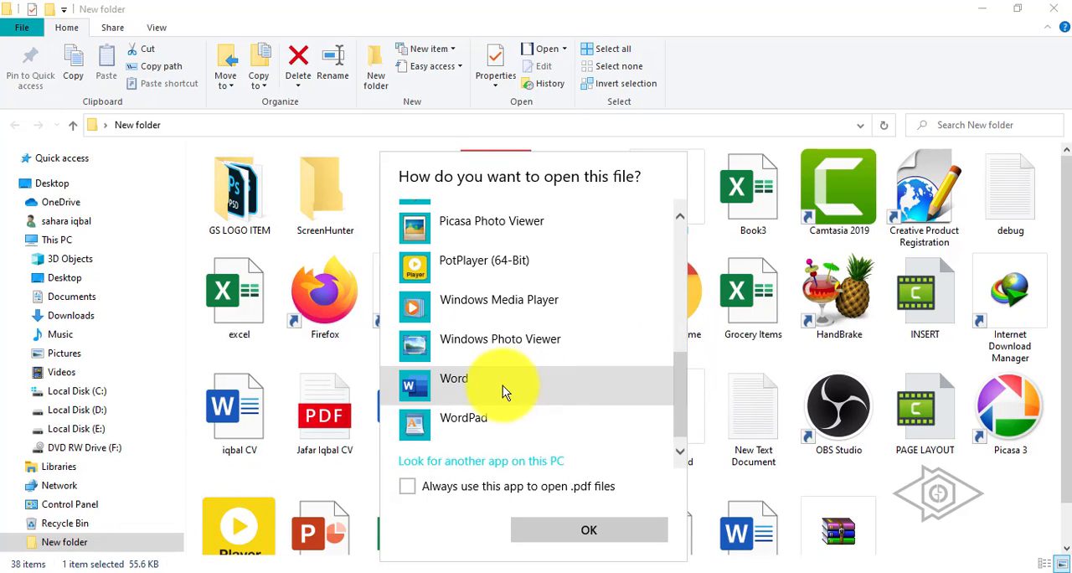
double_click(486, 392)
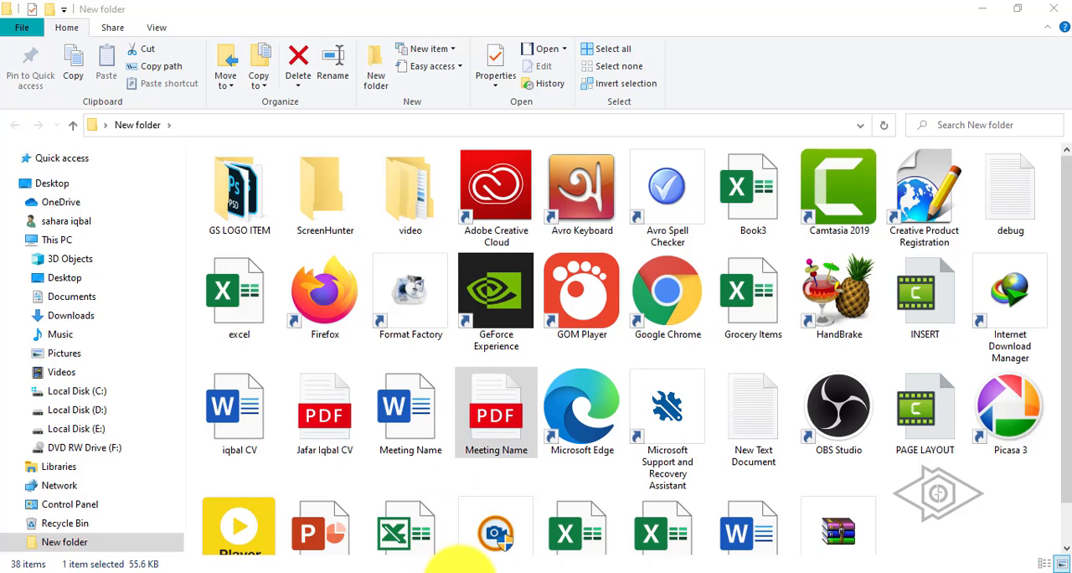
click(502, 412)
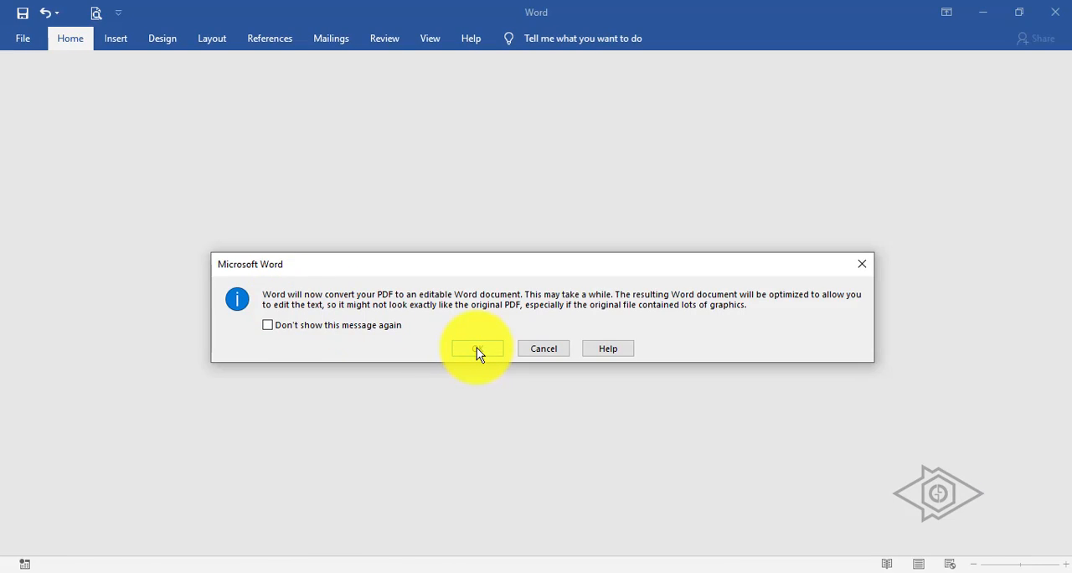
click(476, 348)
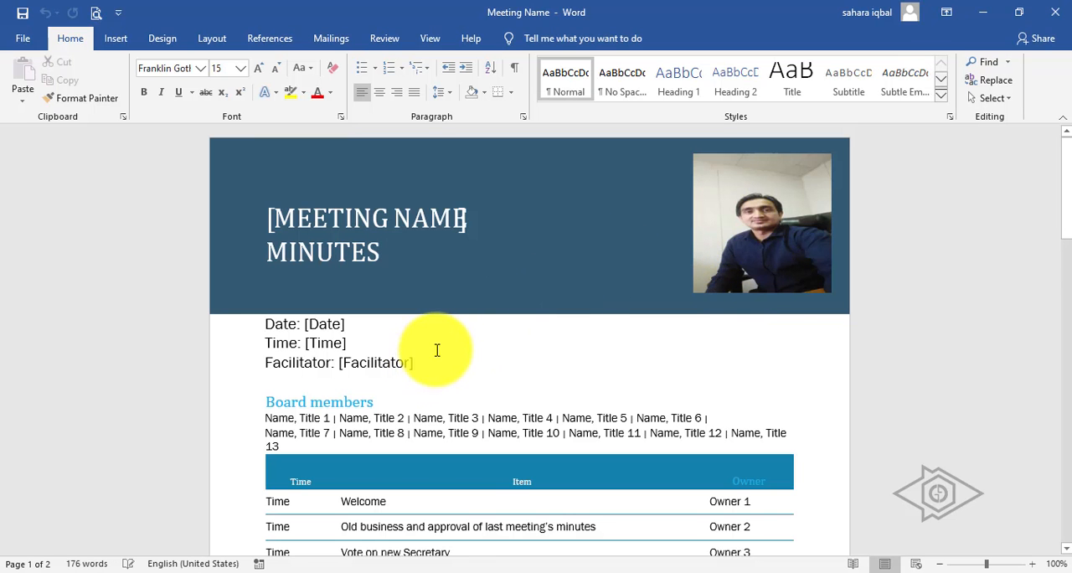
- Look through the converted Meeting Name document and test editing at the end of the Adjournment entry in the table's last row
scroll(423, 366, down, 15)
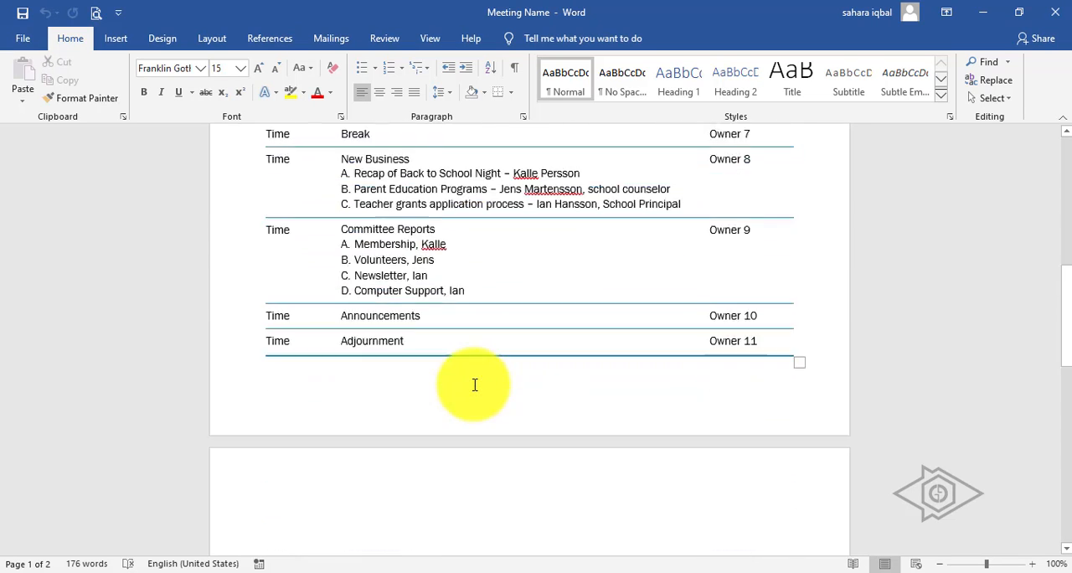
click(431, 244)
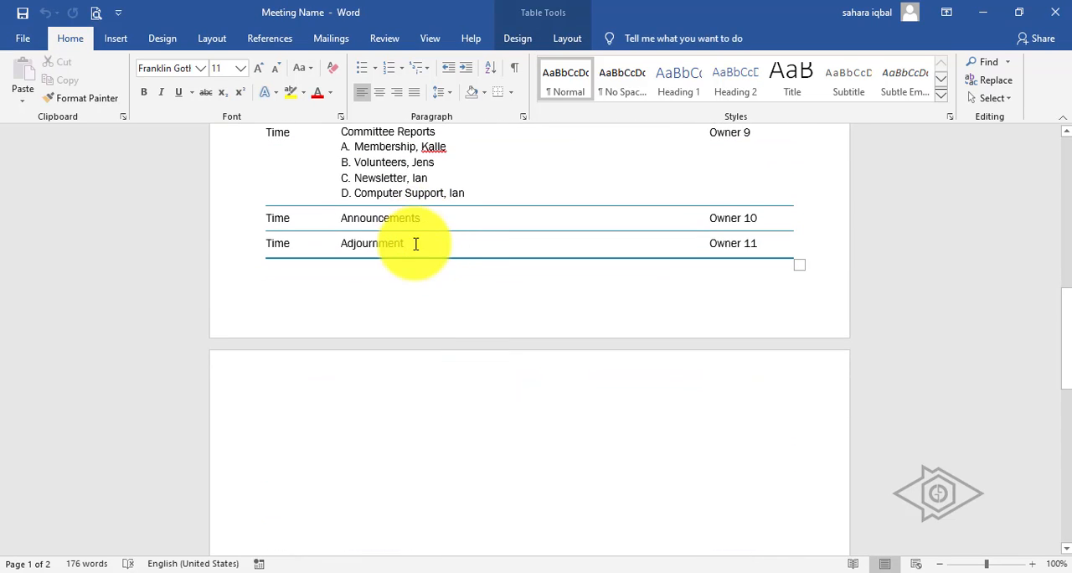
mouse_move(413, 242)
mouse_down()
mouse_move(311, 244)
mouse_move(346, 251)
mouse_up()
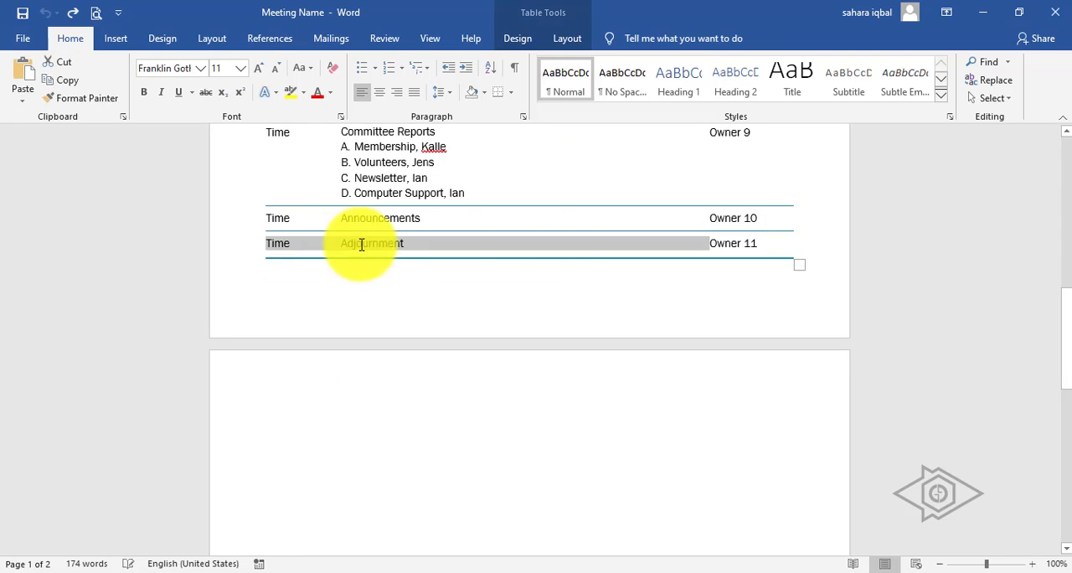
click(425, 236)
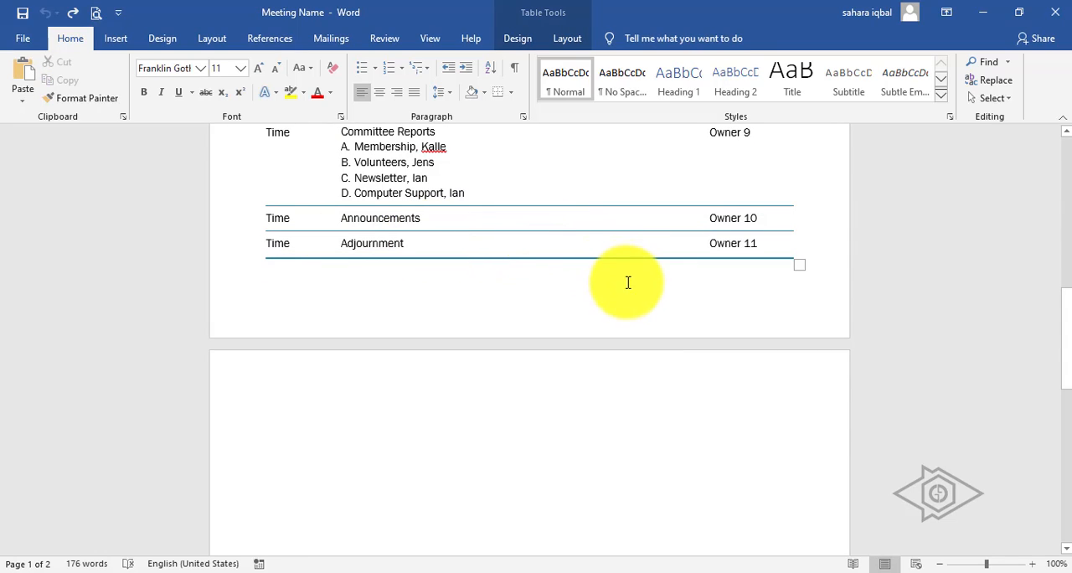
text(t)
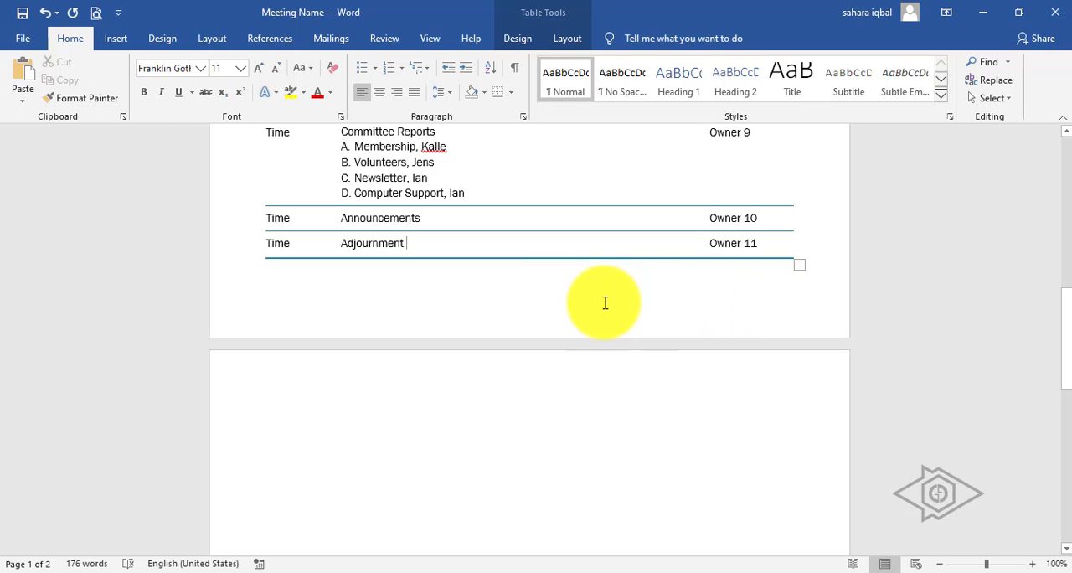
scroll(604, 303, up, 6)
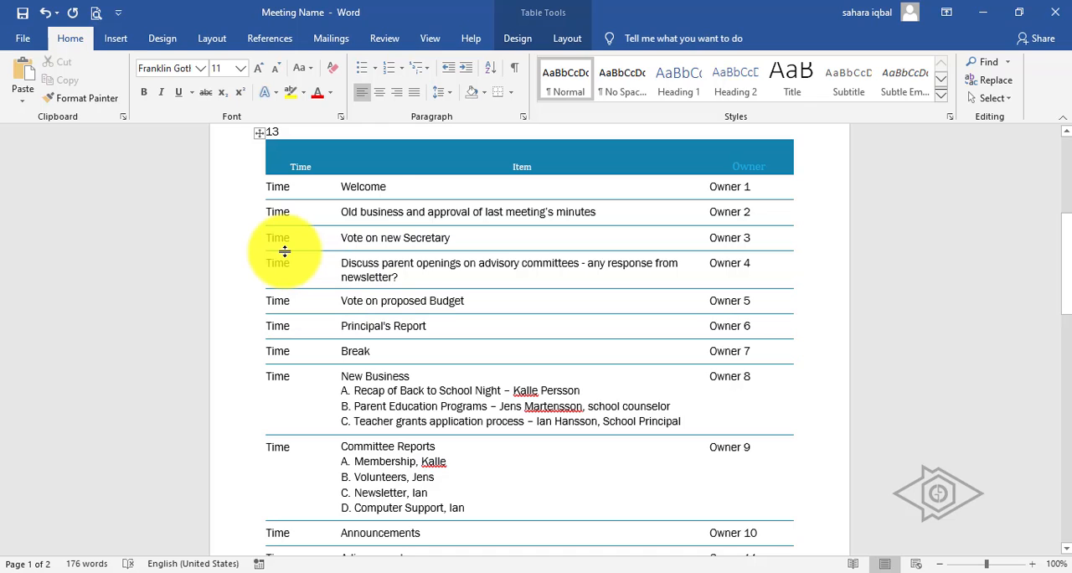
scroll(418, 273, up, 6)
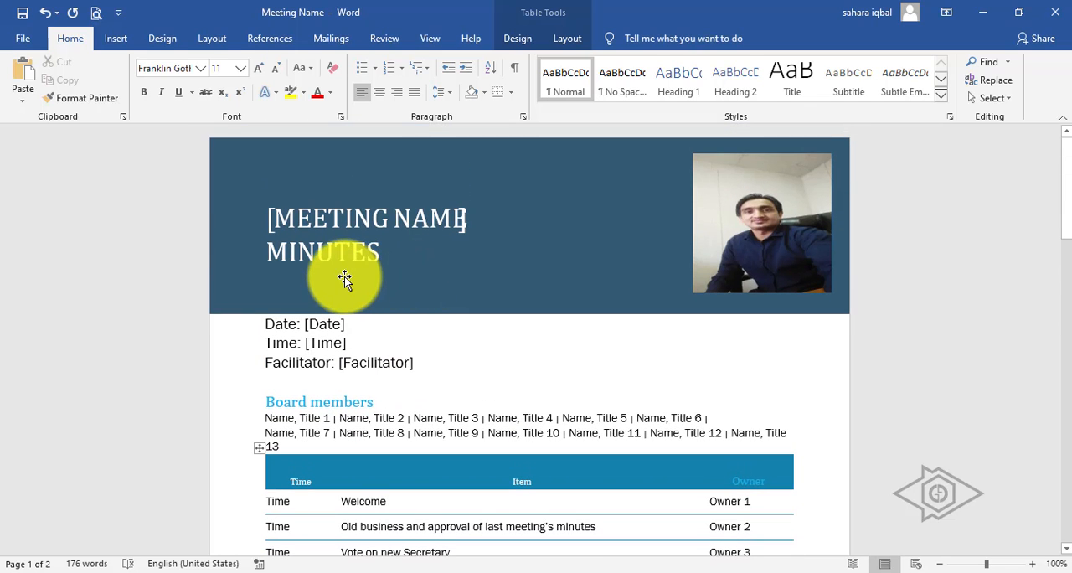
- Open the document's print settings and enlarge the page preview to 68%
click(24, 38)
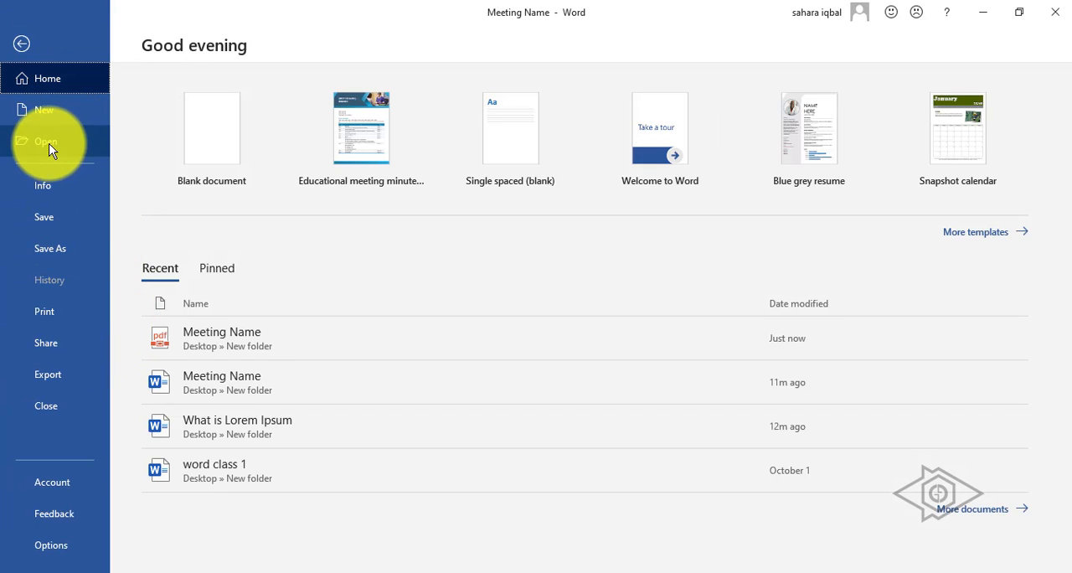
click(51, 309)
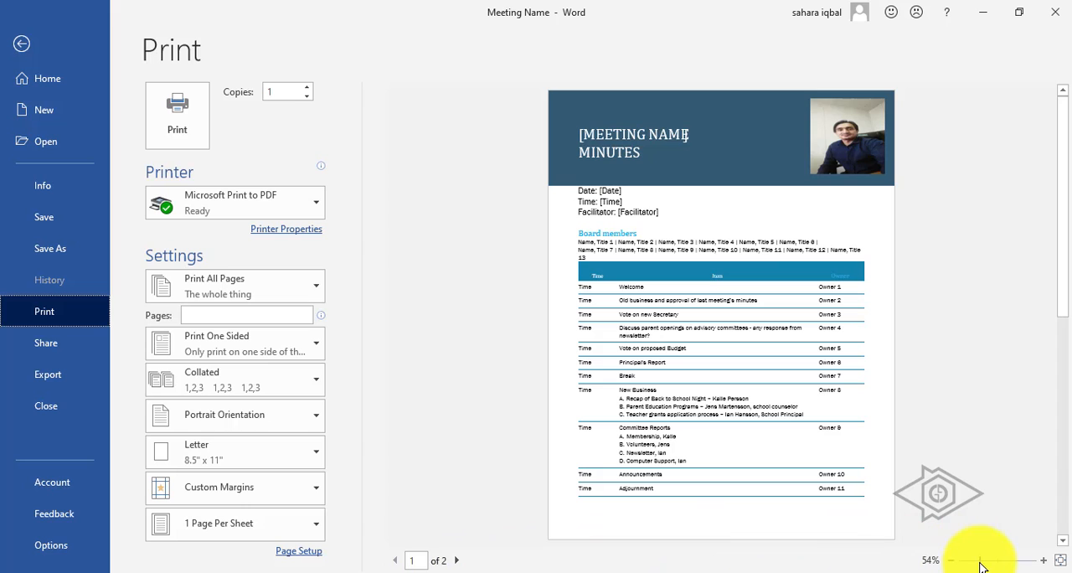
mouse_move(988, 566)
mouse_down()
mouse_move(1003, 568)
mouse_move(978, 559)
mouse_up()
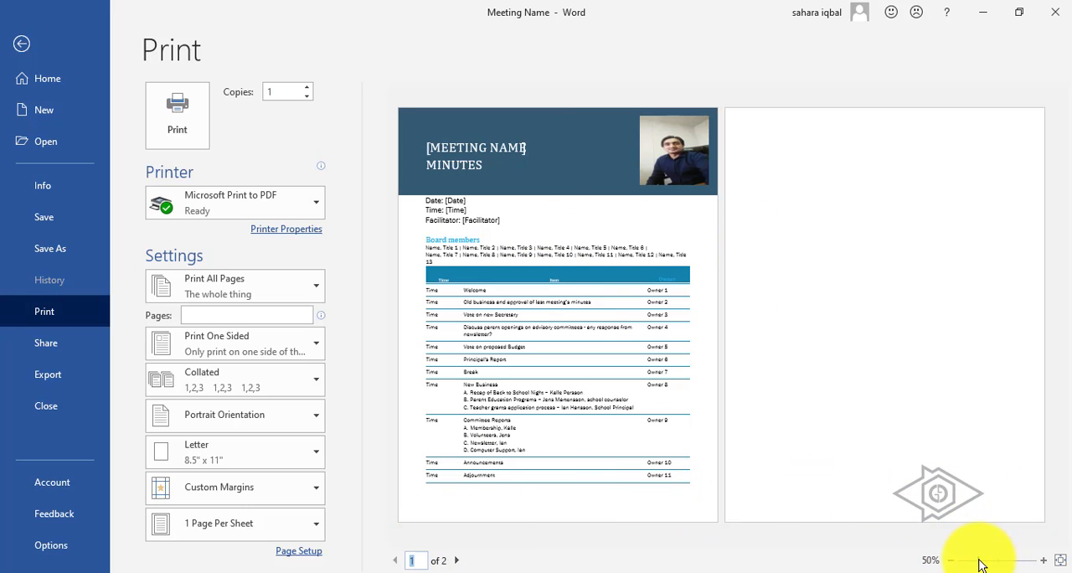
drag(981, 565, 986, 560)
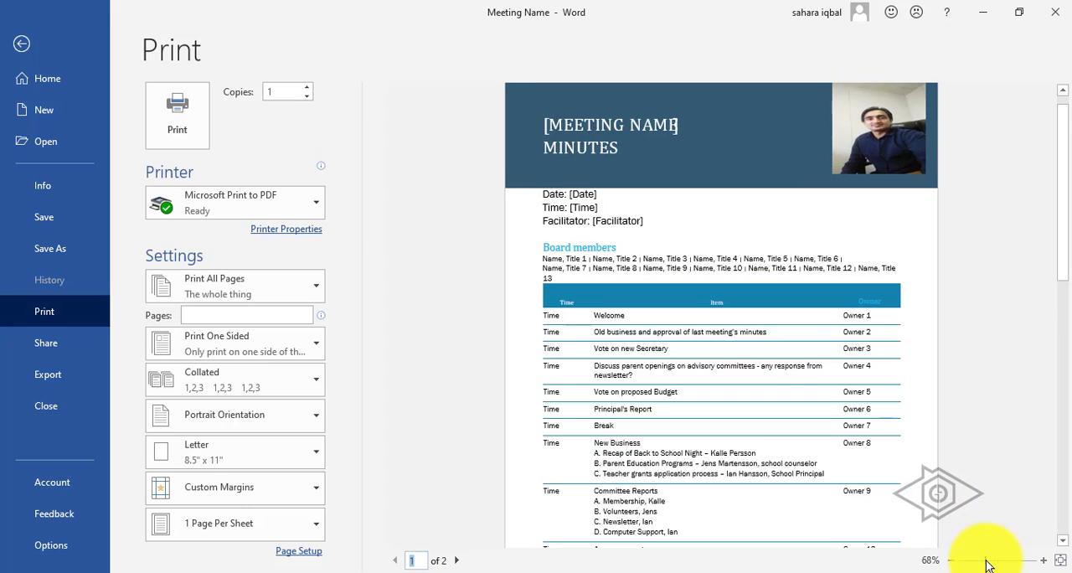
- Go back and forth between the two pages in the print preview
click(458, 561)
click(393, 561)
click(458, 560)
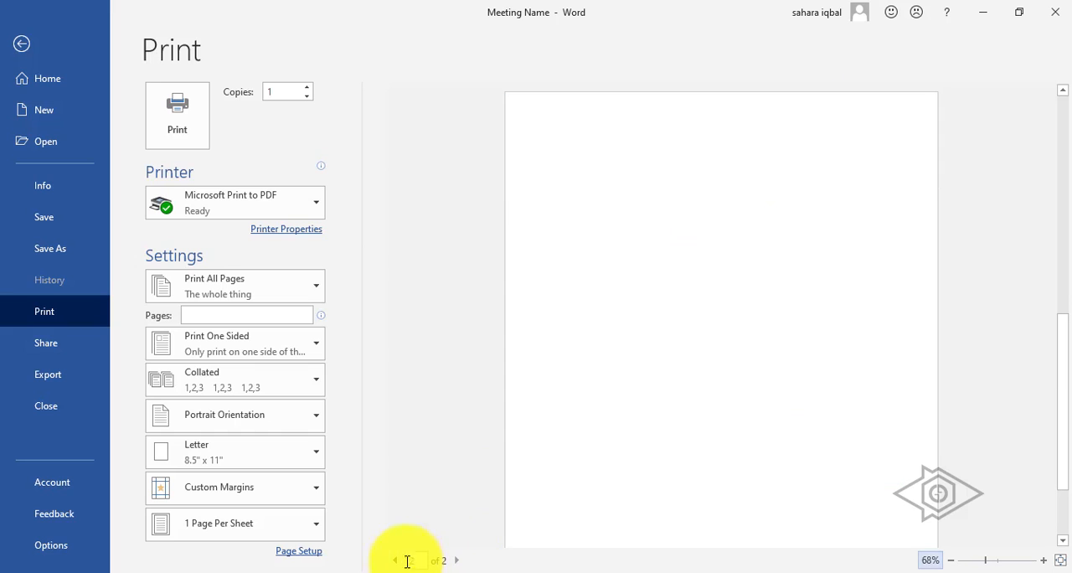
click(395, 560)
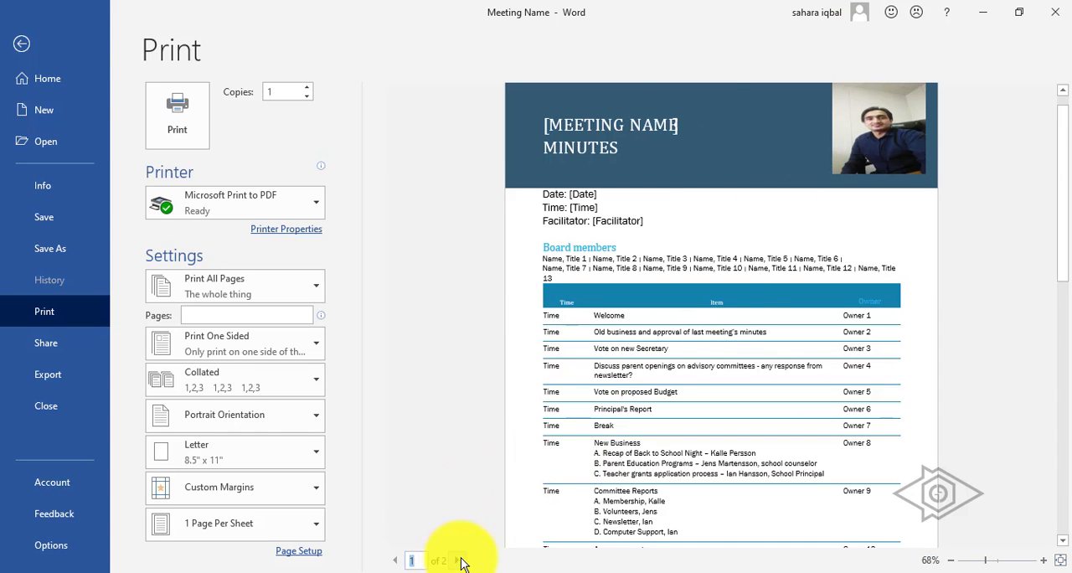
- Try limiting the print range to the current page, and set it back to all pages
click(255, 285)
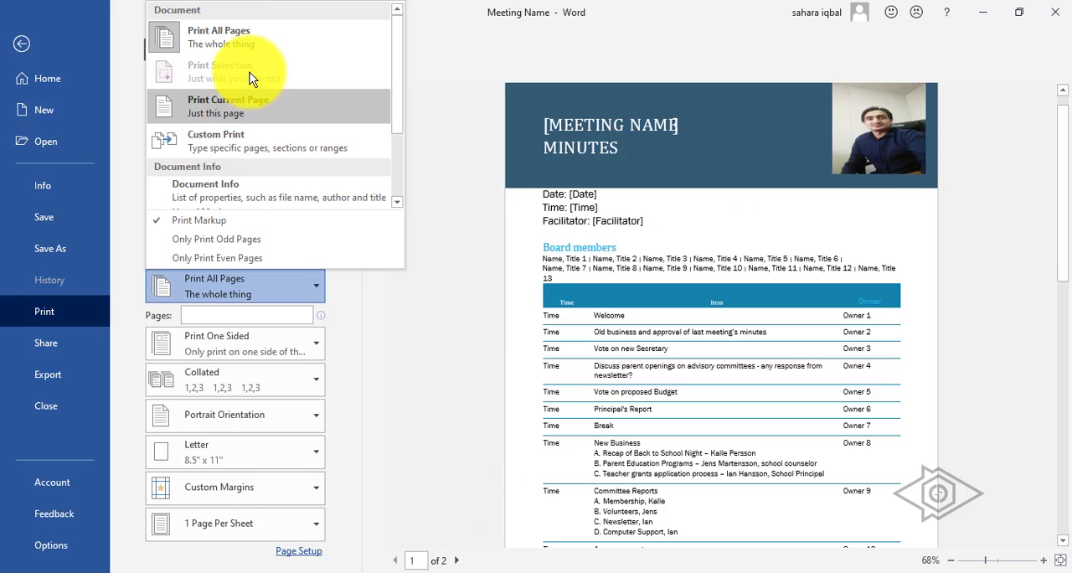
click(238, 117)
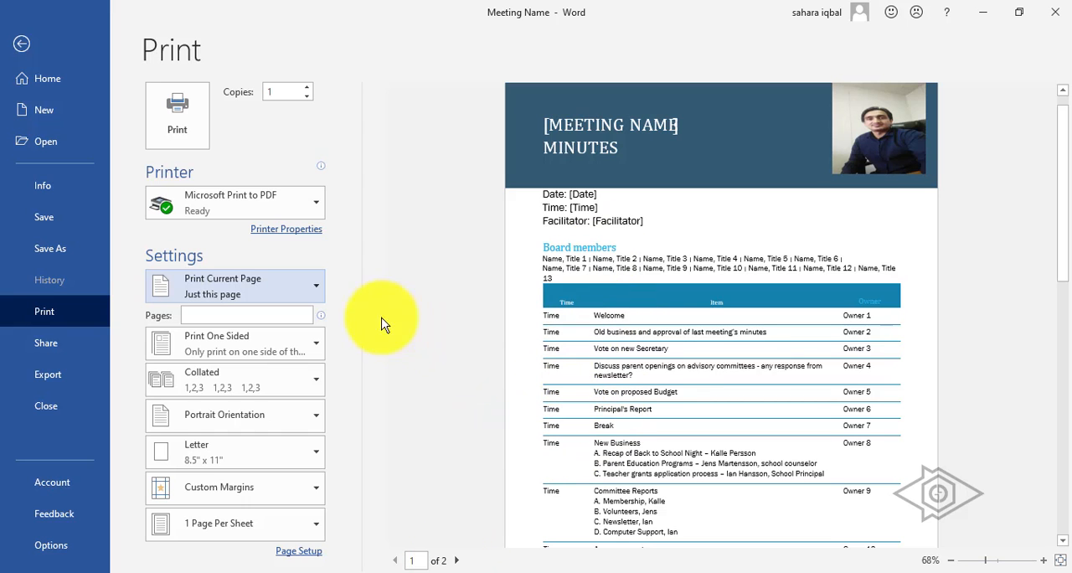
click(313, 287)
click(245, 38)
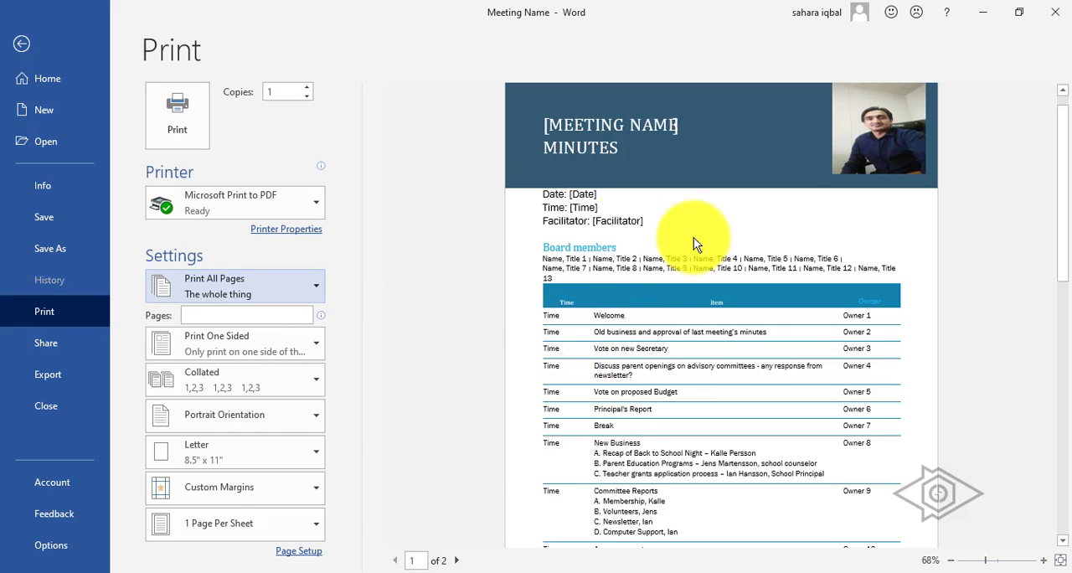
- Try the custom page entries 10, 2 and "1, 10", and return the print range to all pages
click(240, 315)
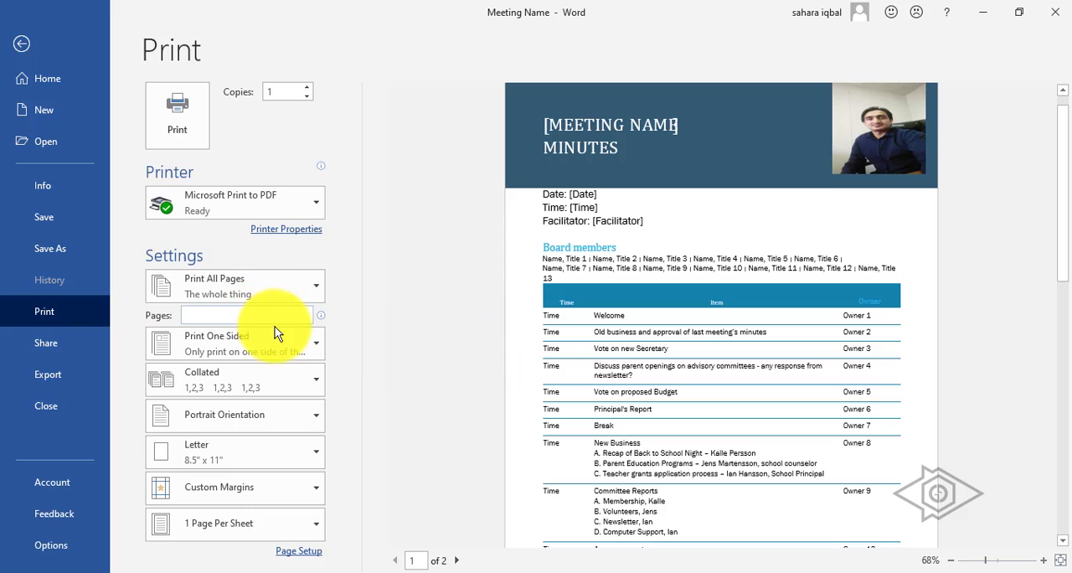
text(10)
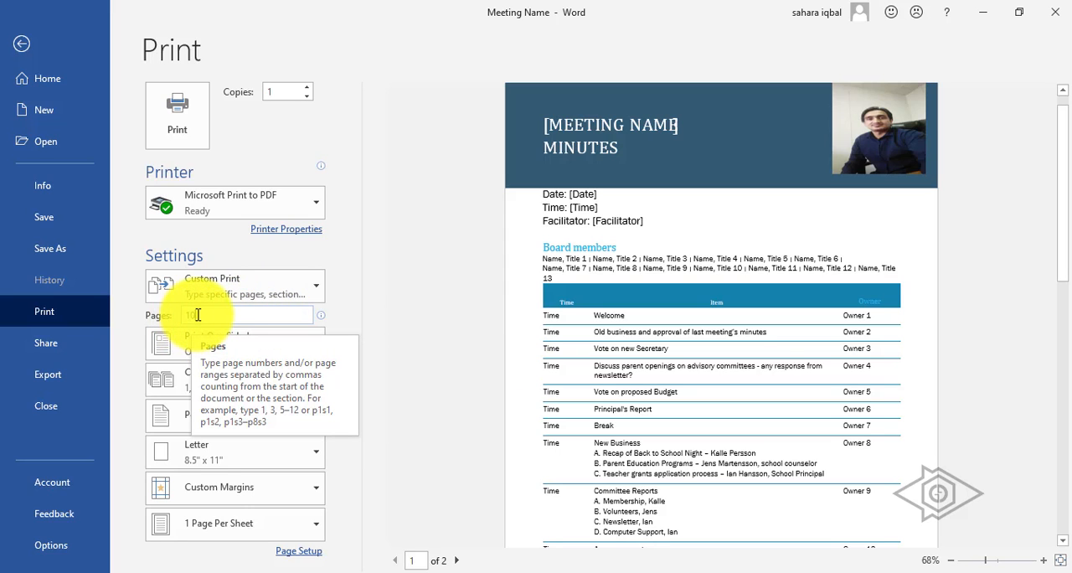
key(BackSpace)
key(BackSpace)
text(2)
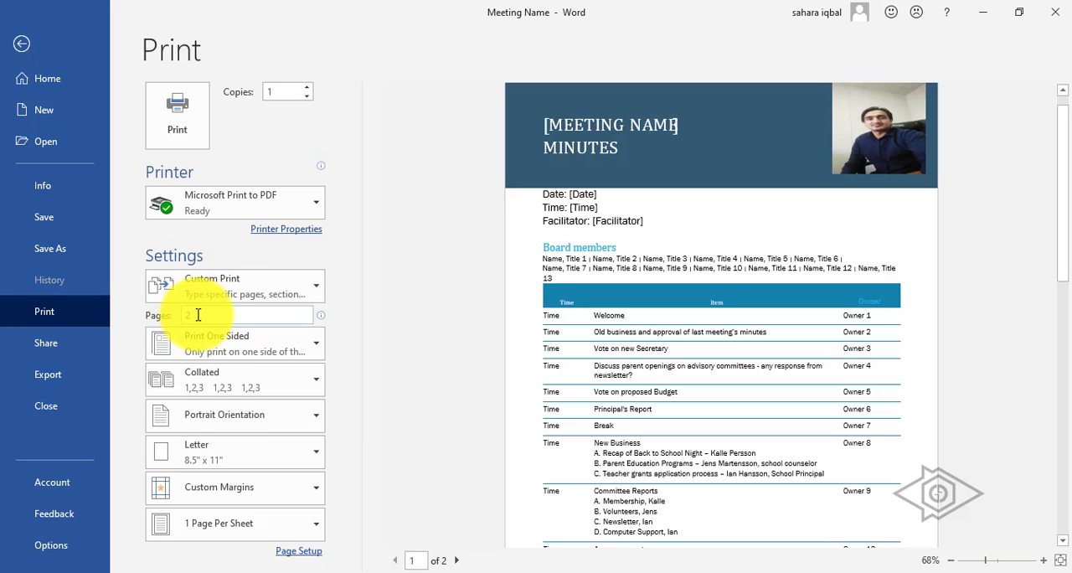
key(BackSpace)
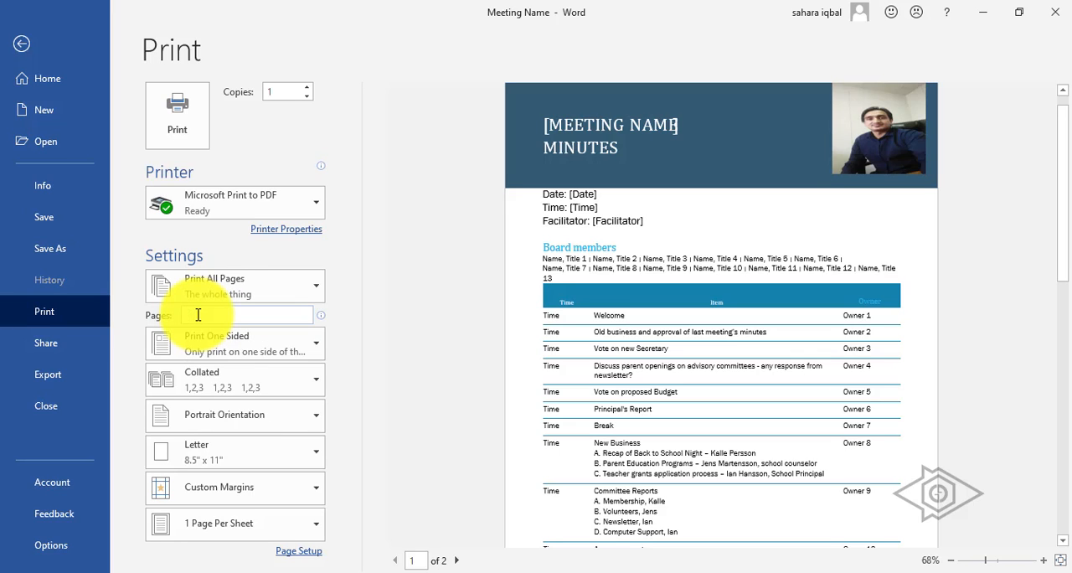
text(1)
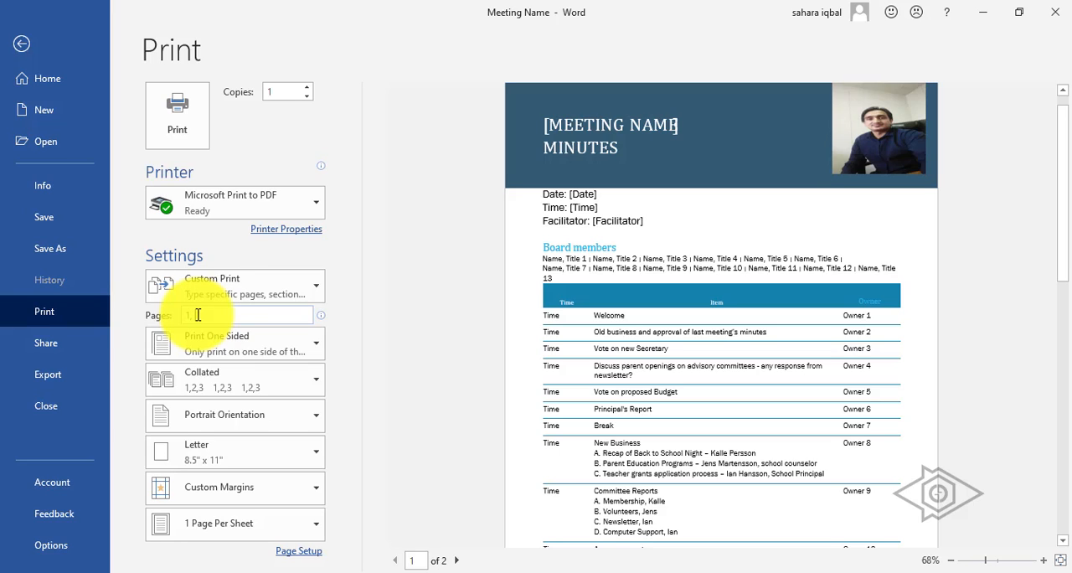
text(, 10)
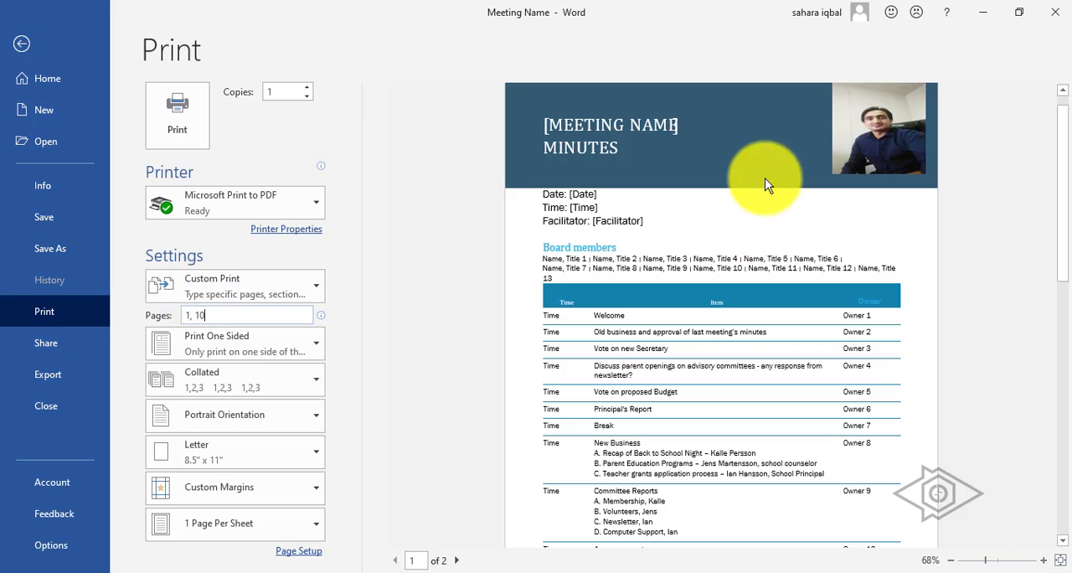
click(306, 285)
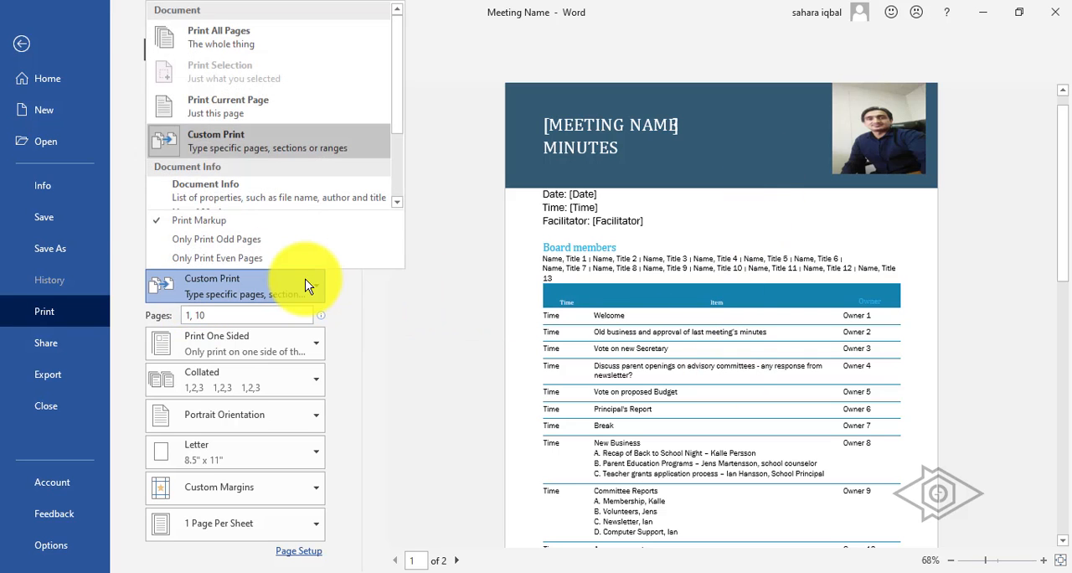
click(243, 37)
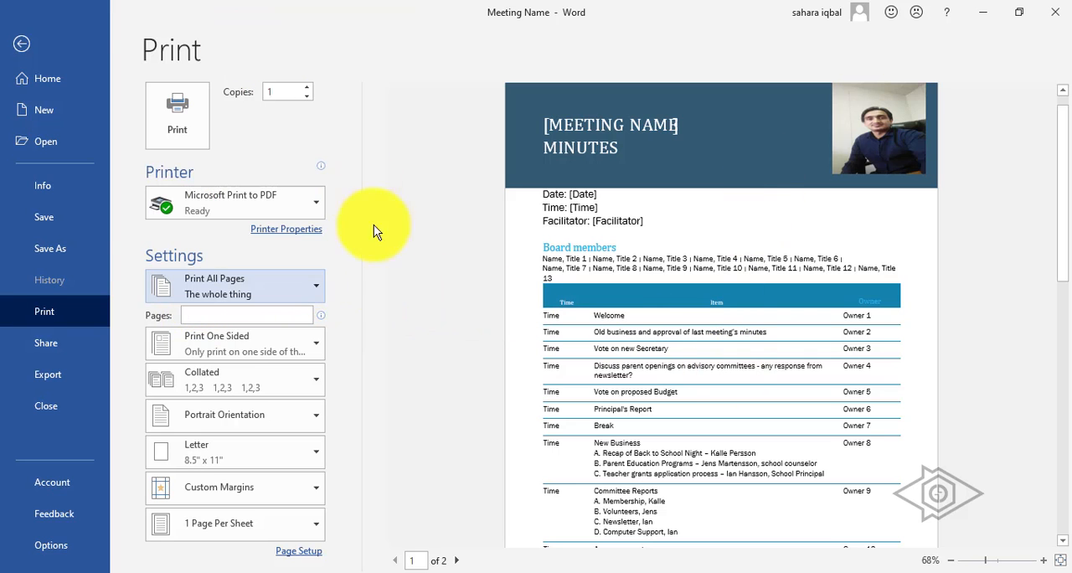
- Switch the print range to Custom Print and specify pages 1,3,5
click(291, 289)
click(249, 159)
click(203, 314)
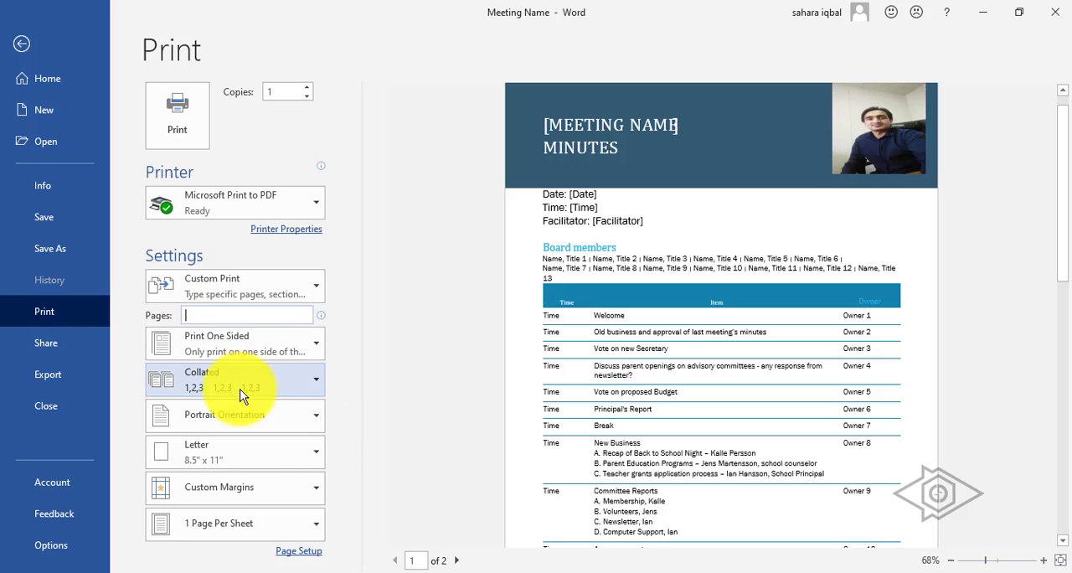
text(1,3,5)
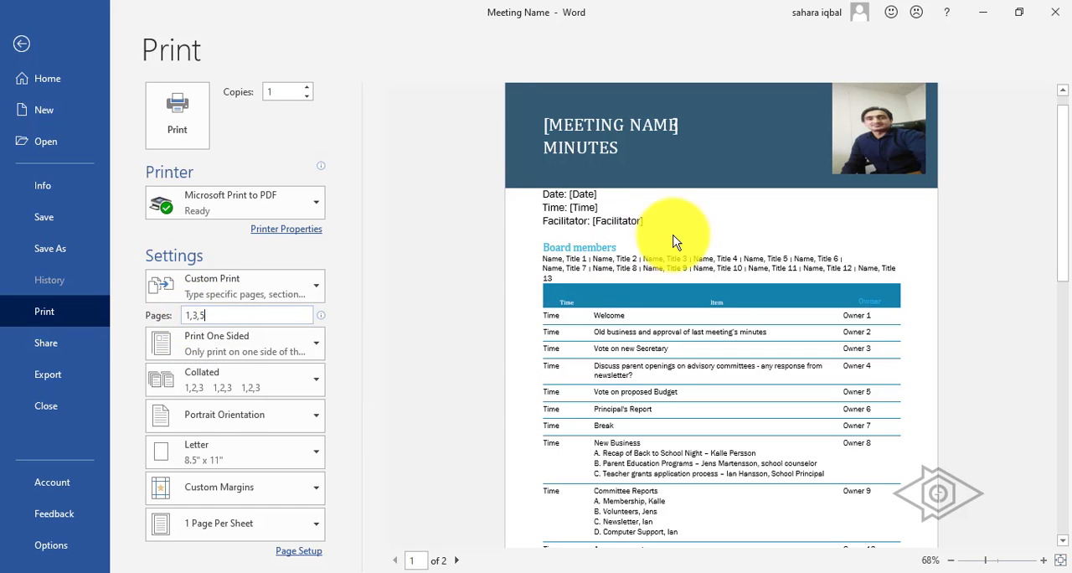
- Try manual printing on both sides, and set the job back to one-sided printing
click(251, 345)
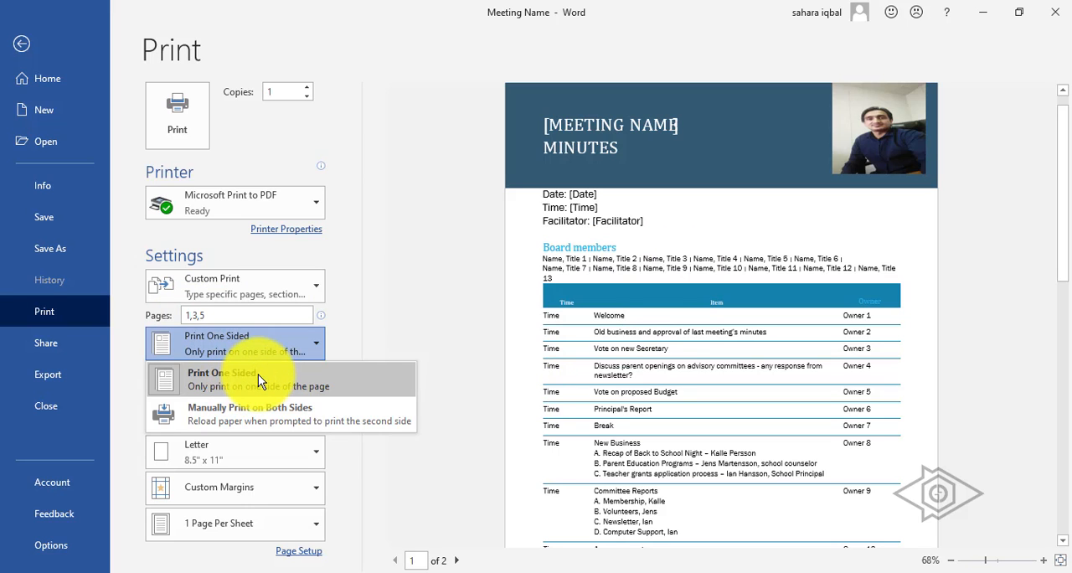
click(248, 409)
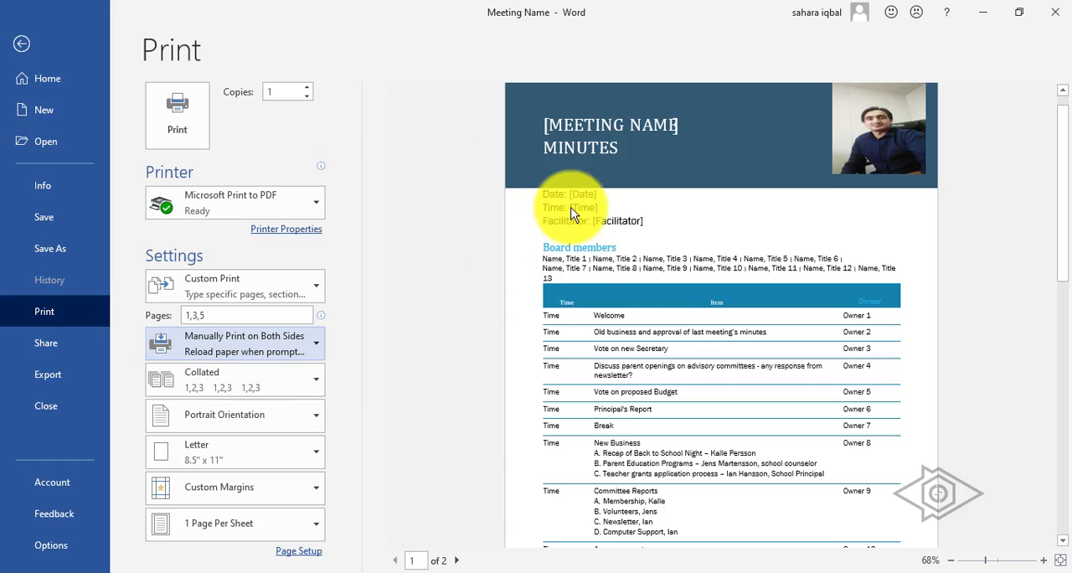
click(315, 349)
click(282, 381)
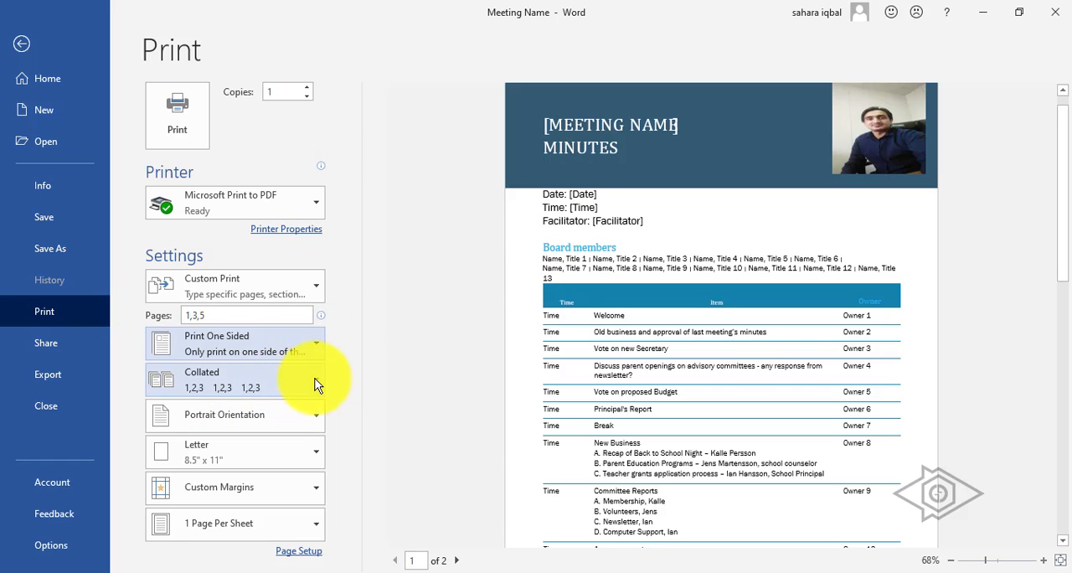
- Examine the collated and uncollated page orders for multiple copies and keep Collated
click(314, 383)
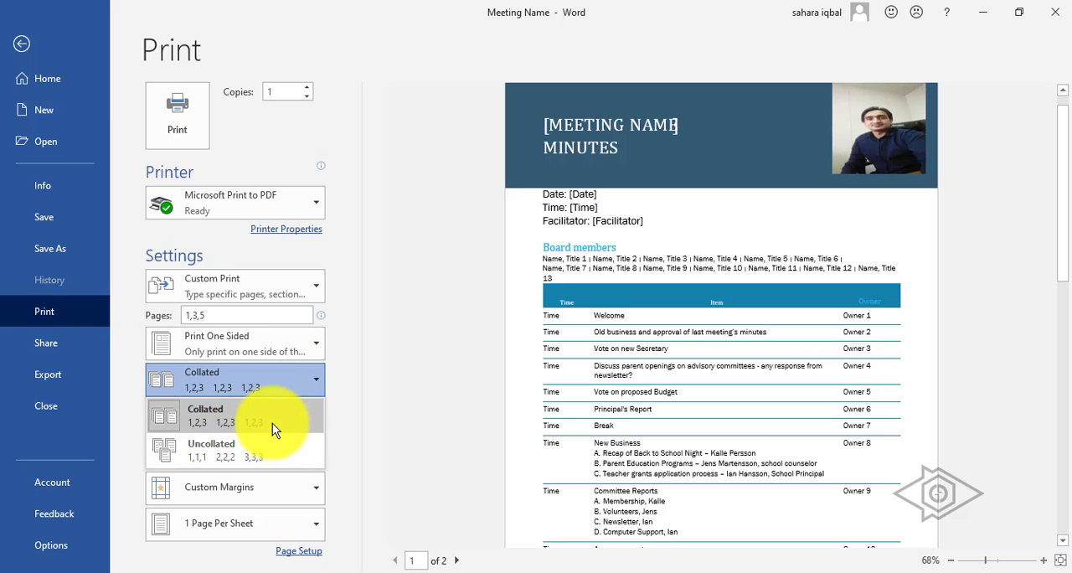
click(323, 383)
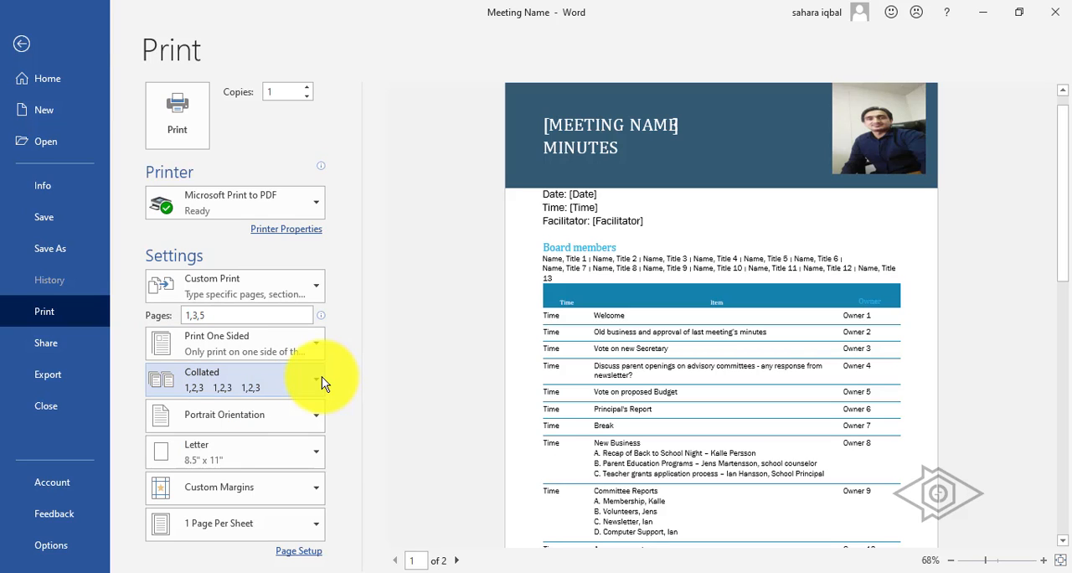
click(323, 383)
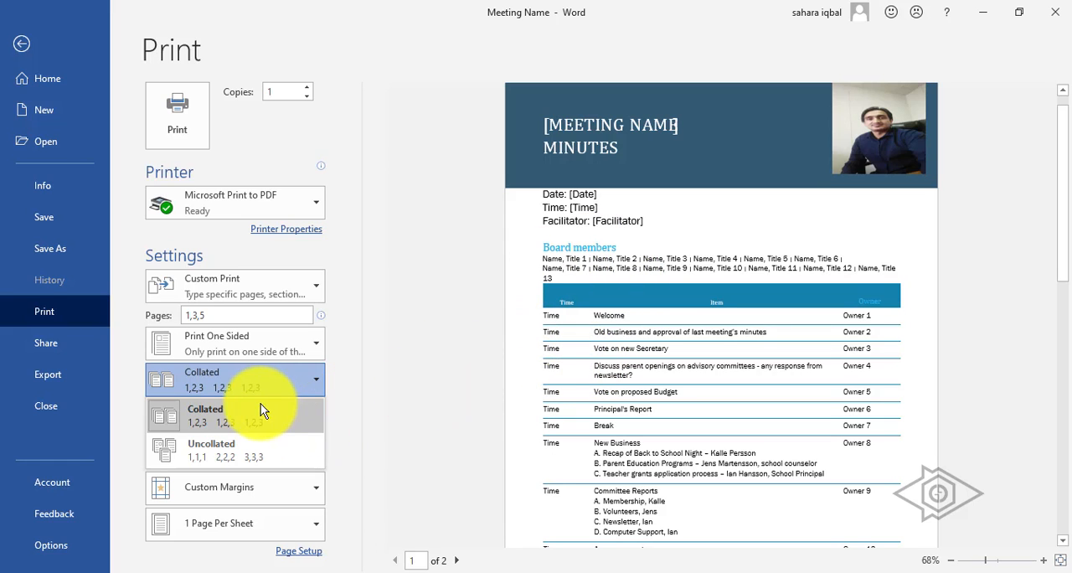
click(201, 427)
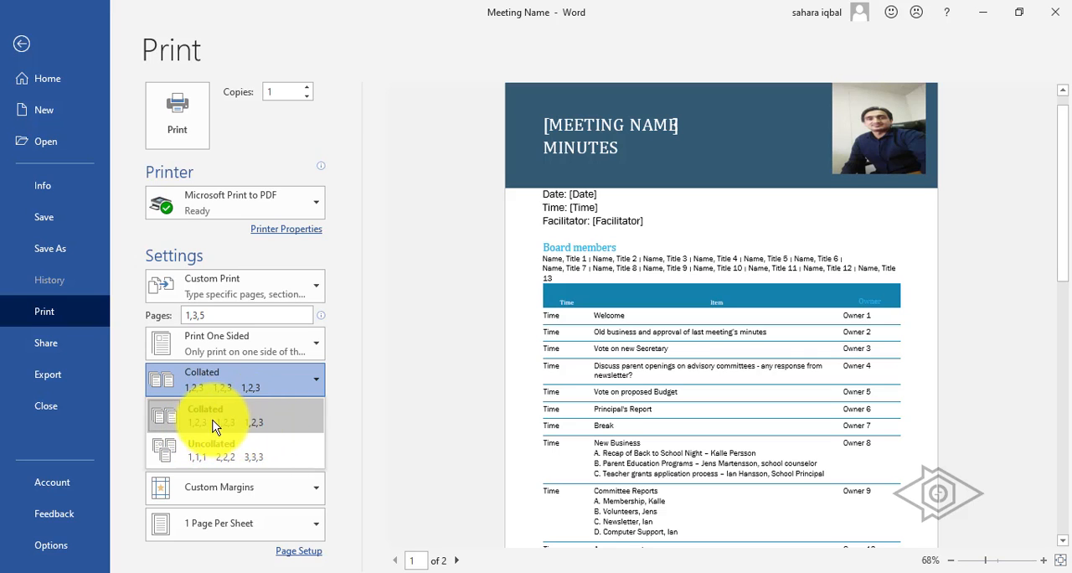
click(317, 384)
- Set the page orientation for printing to landscape
click(312, 418)
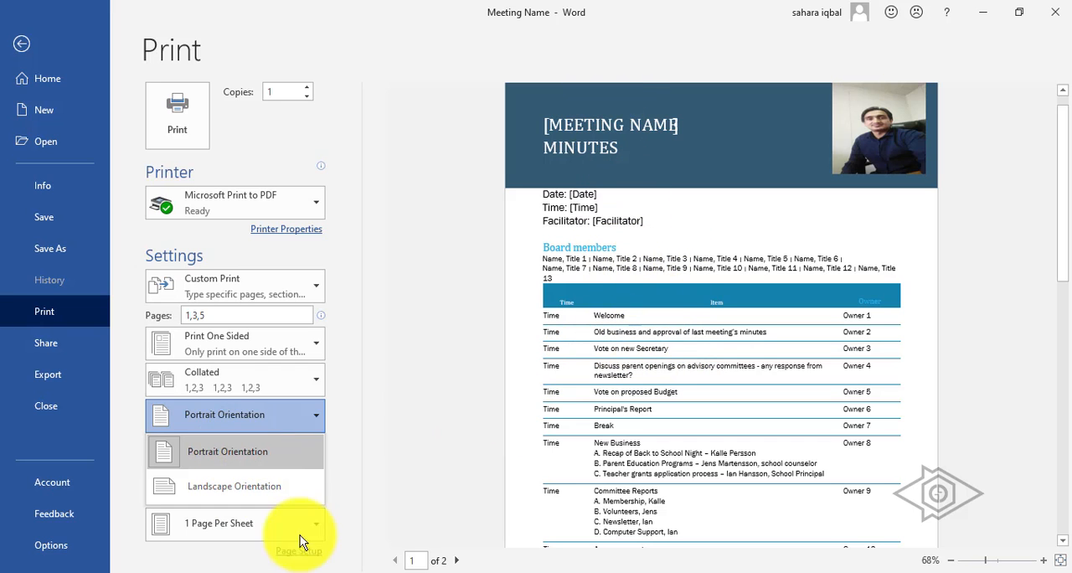
click(242, 477)
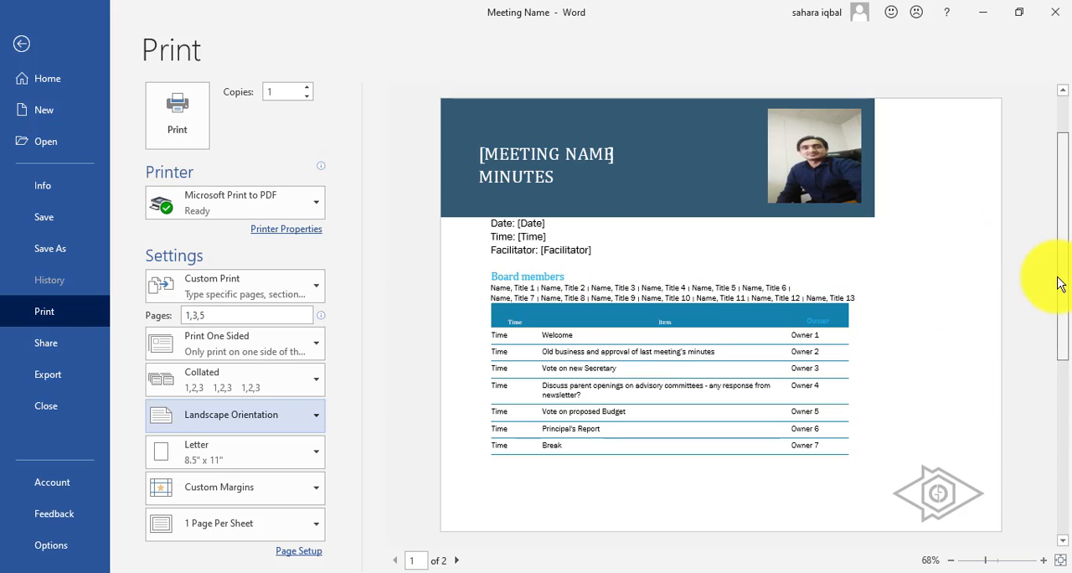
- Set the page orientation for printing back to portrait
click(226, 421)
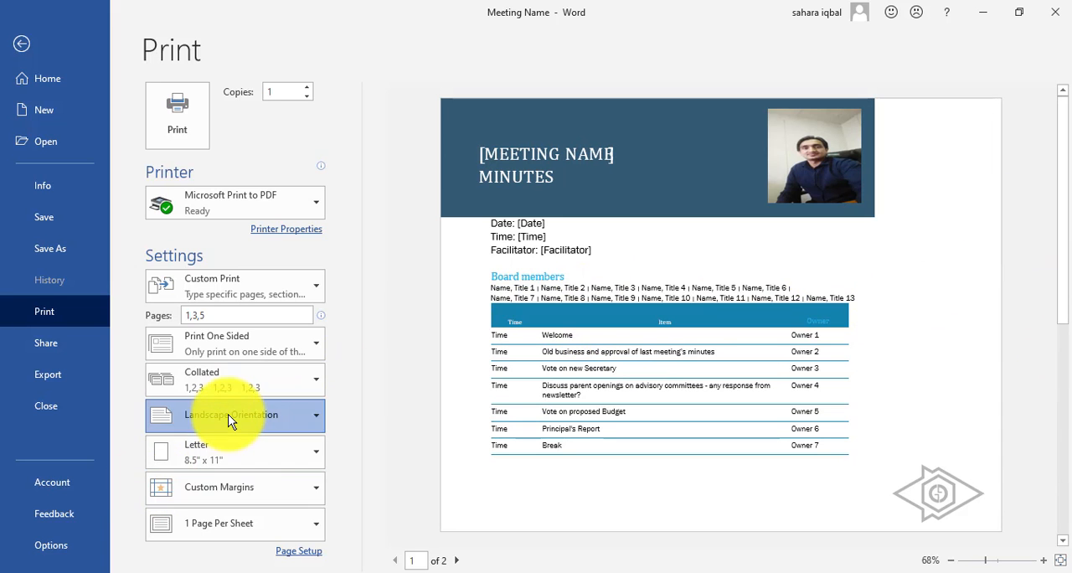
click(242, 450)
- Examine the available paper sizes, the paper page setup and the margin presets, keeping Letter and Custom Margins
click(309, 450)
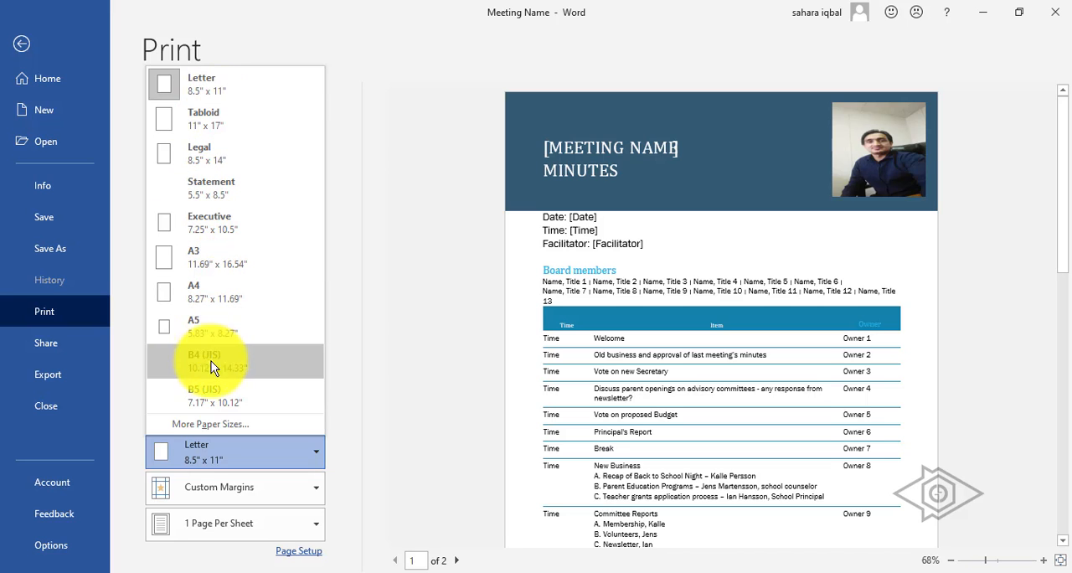
click(205, 431)
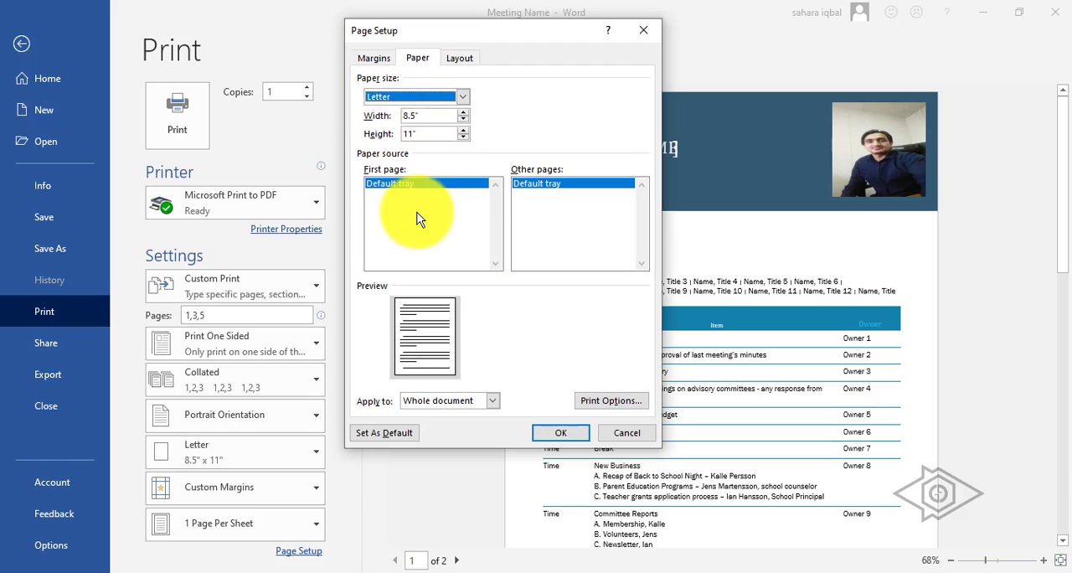
key(Escape)
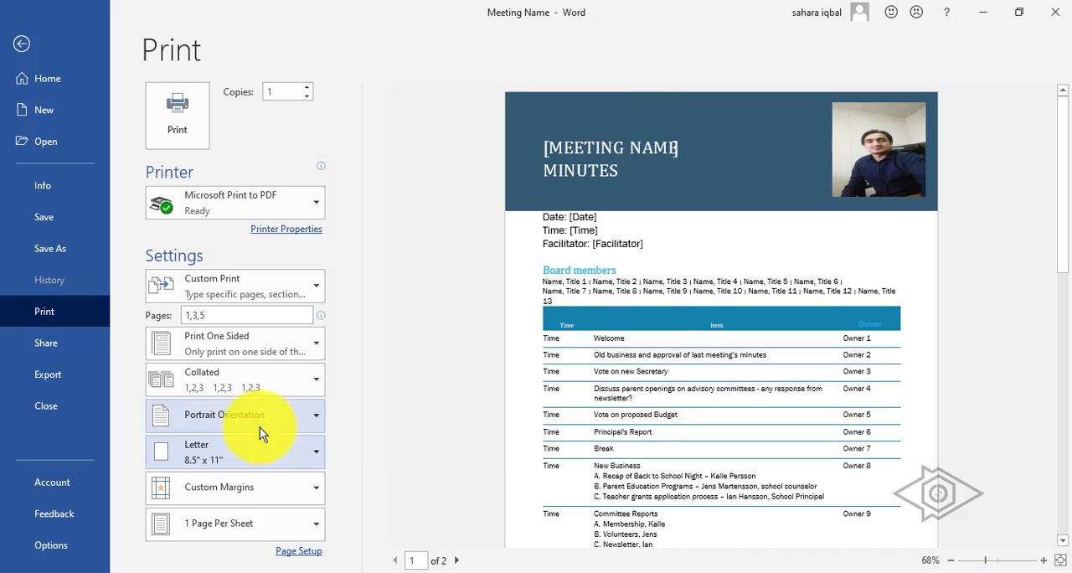
click(318, 458)
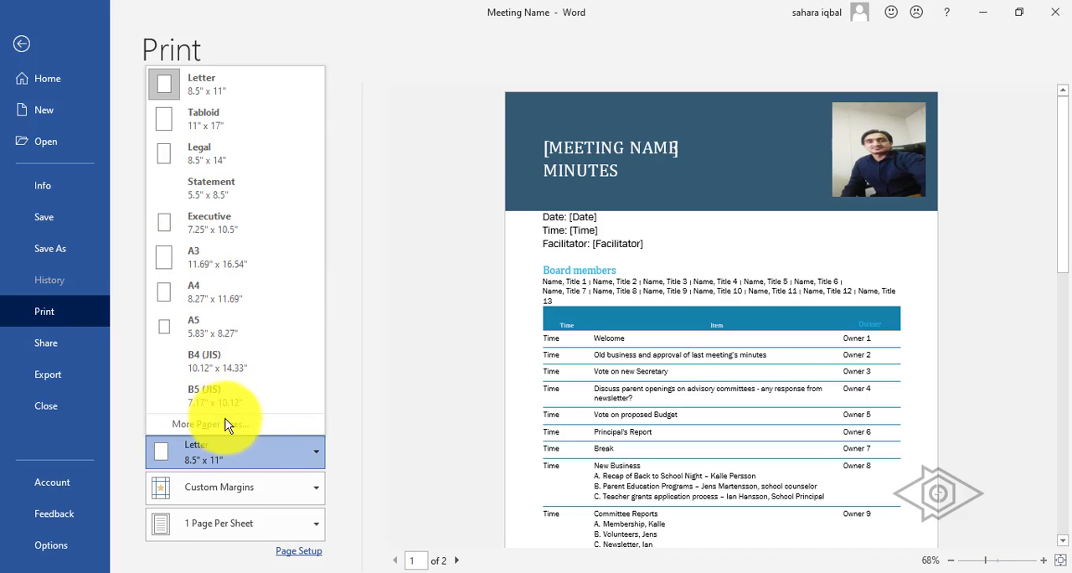
click(227, 453)
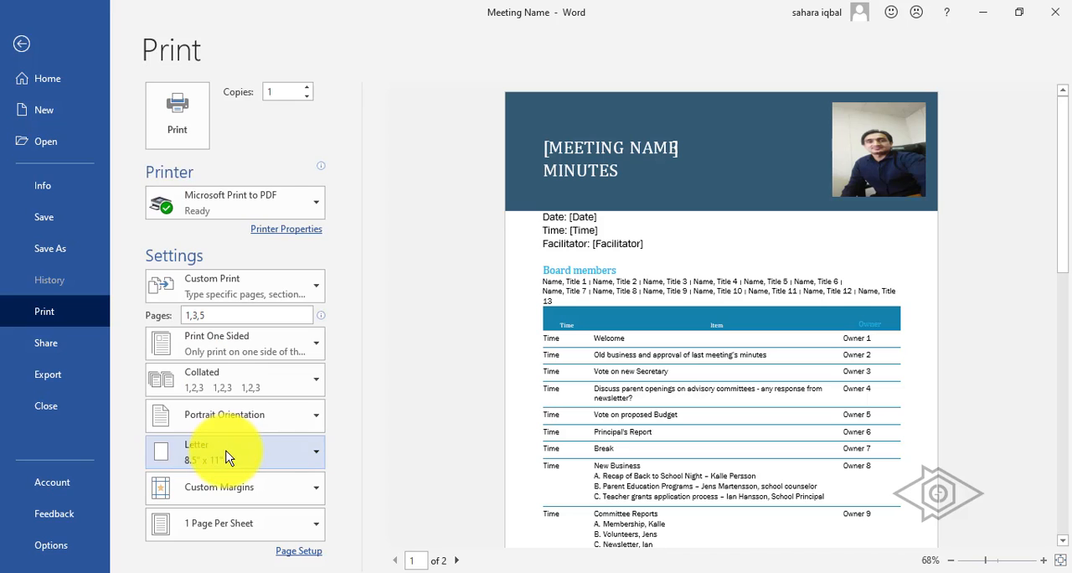
click(268, 489)
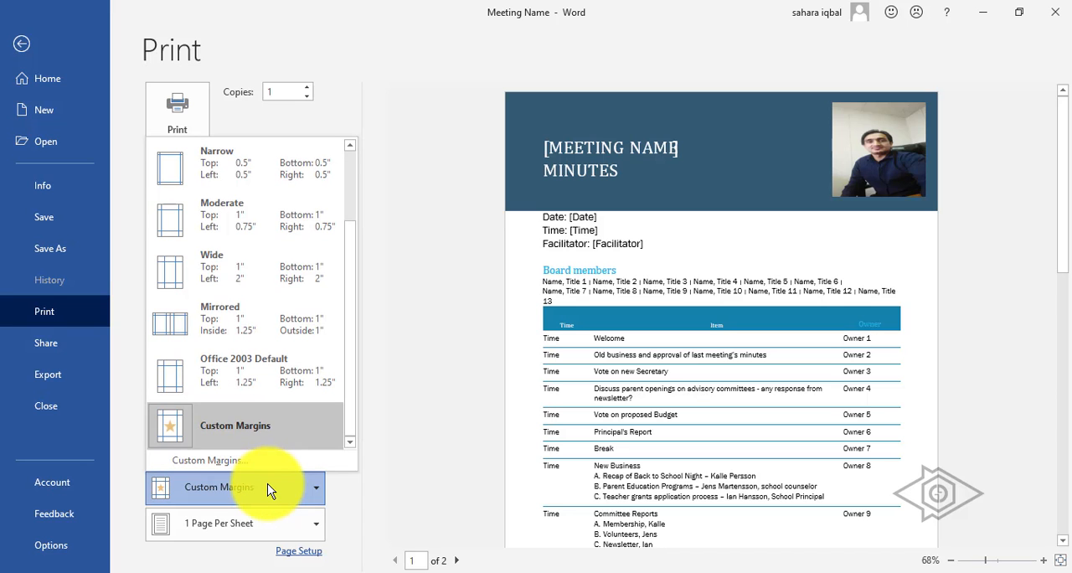
click(421, 171)
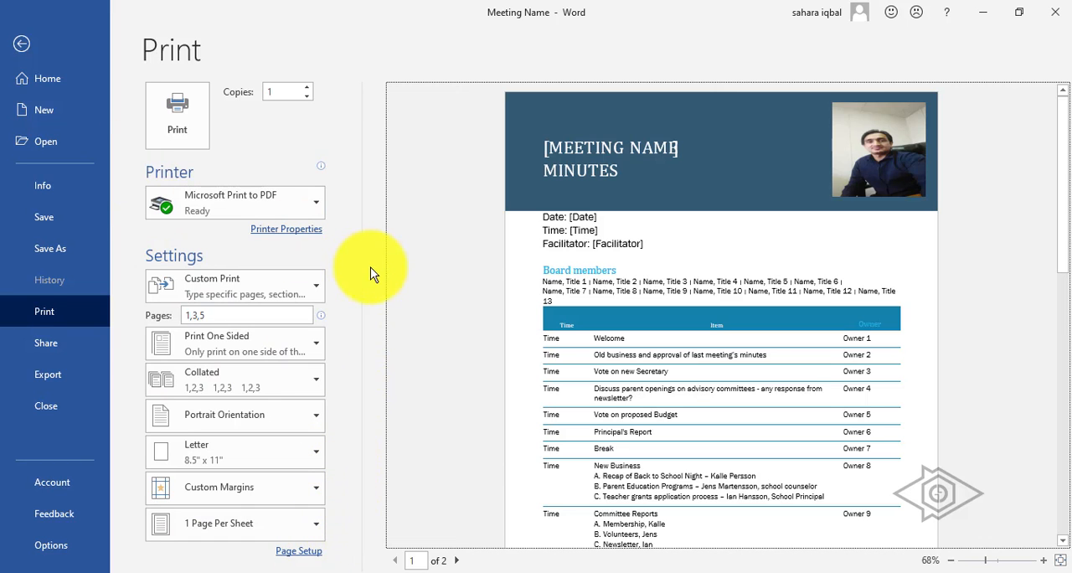
- Leave the print settings and start an envelope, entering the recipient's e-mail as the delivery address
click(181, 125)
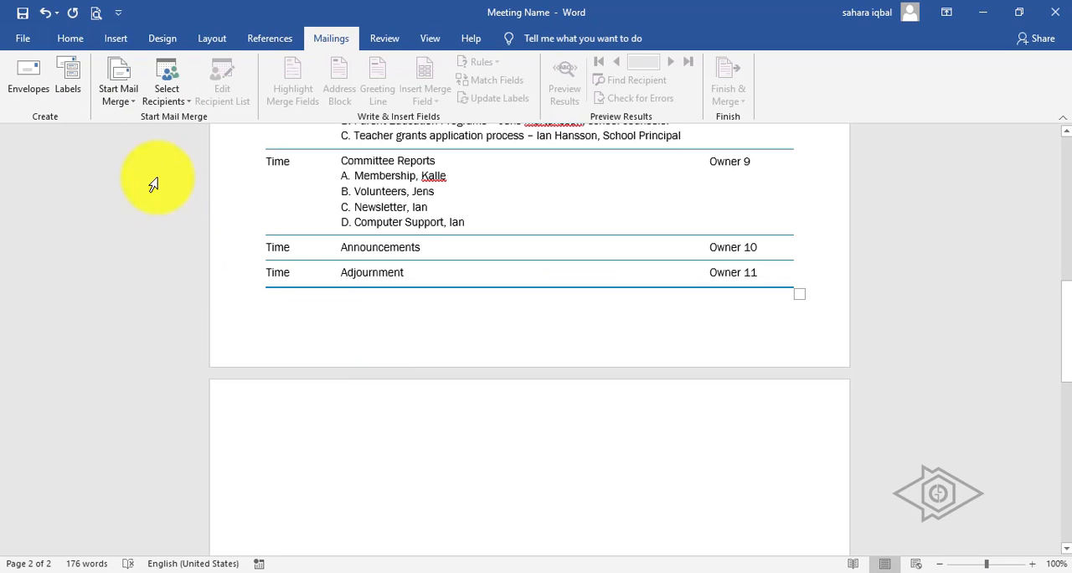
click(76, 39)
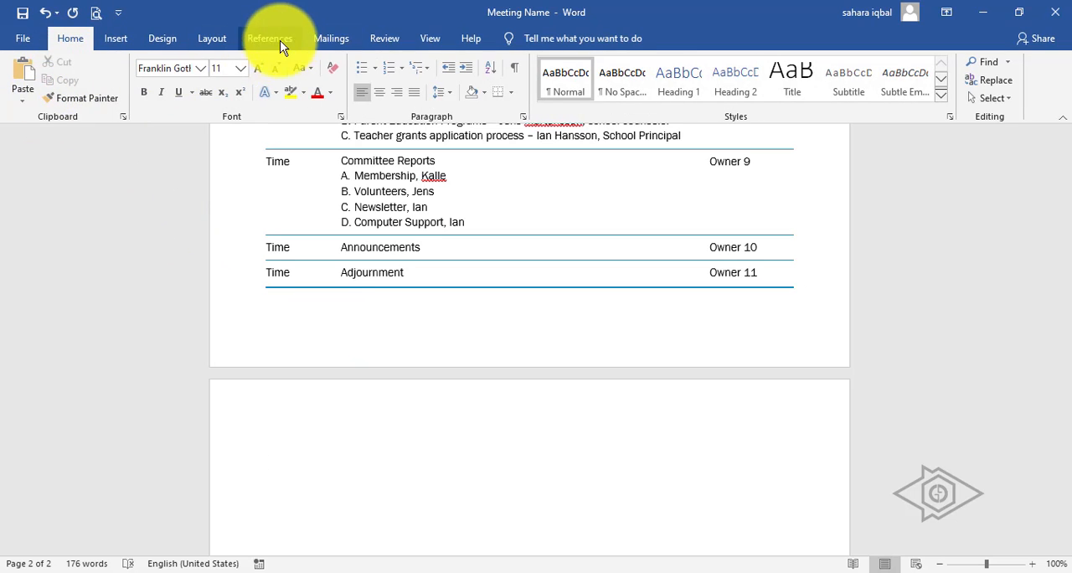
click(331, 39)
click(33, 83)
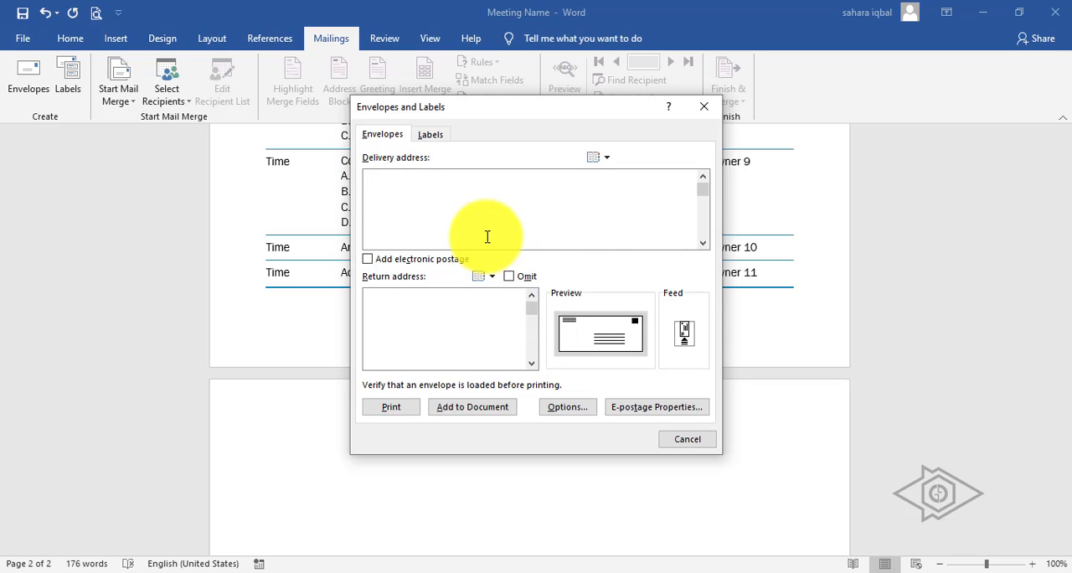
click(412, 214)
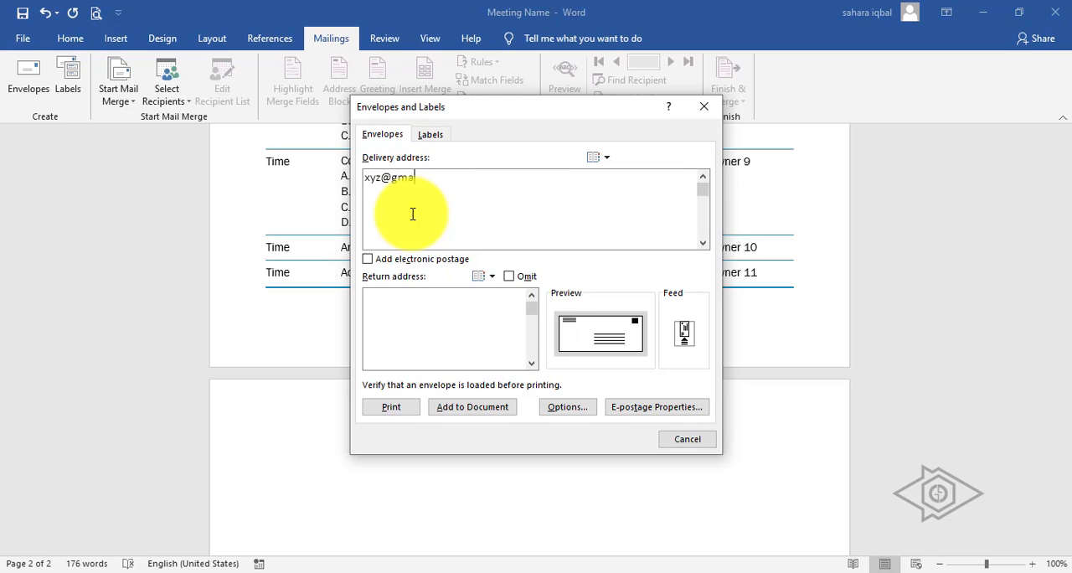
text(xyz@gmail.com)
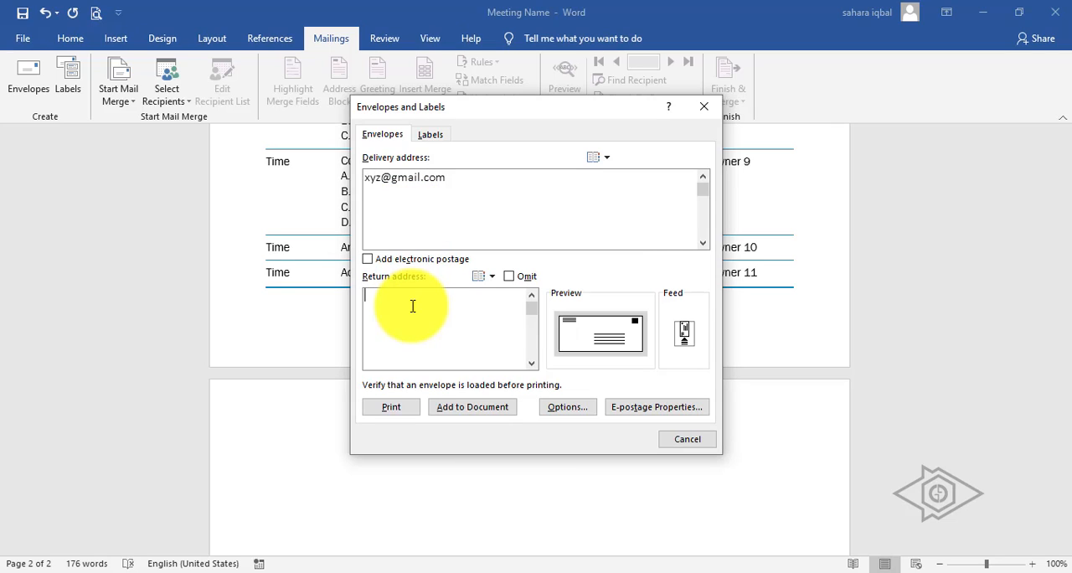
- Copy the envelope's delivery address into the return address
drag(454, 178, 366, 178)
key(ctrl+c)
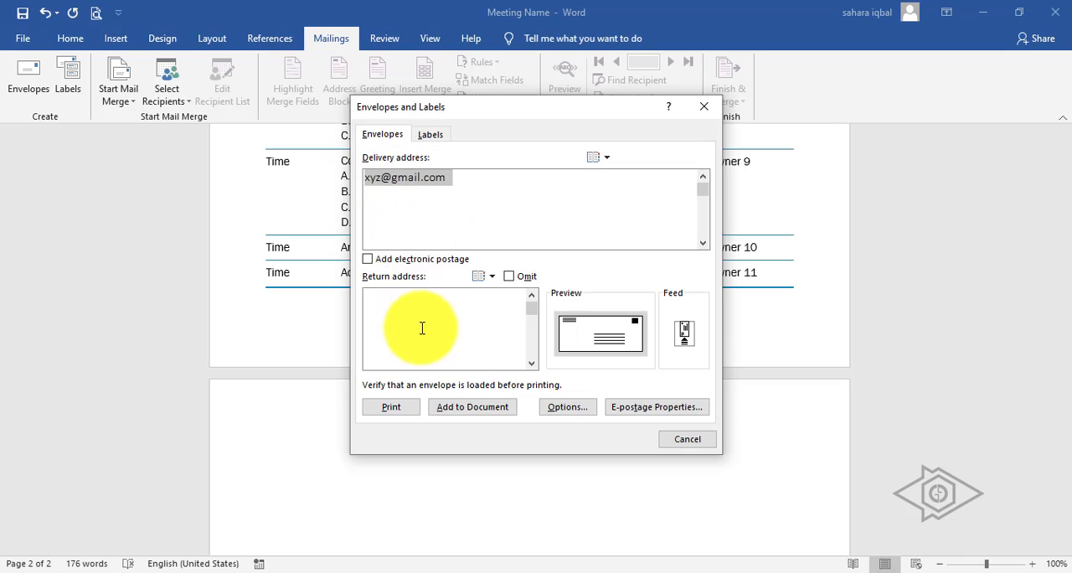
click(439, 305)
key(ctrl+v)
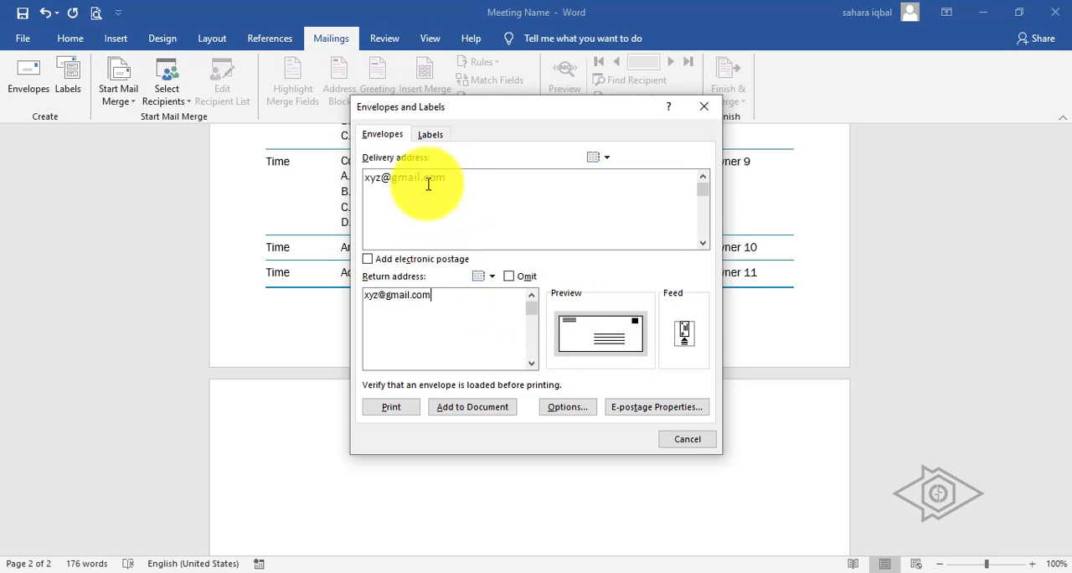
click(396, 298)
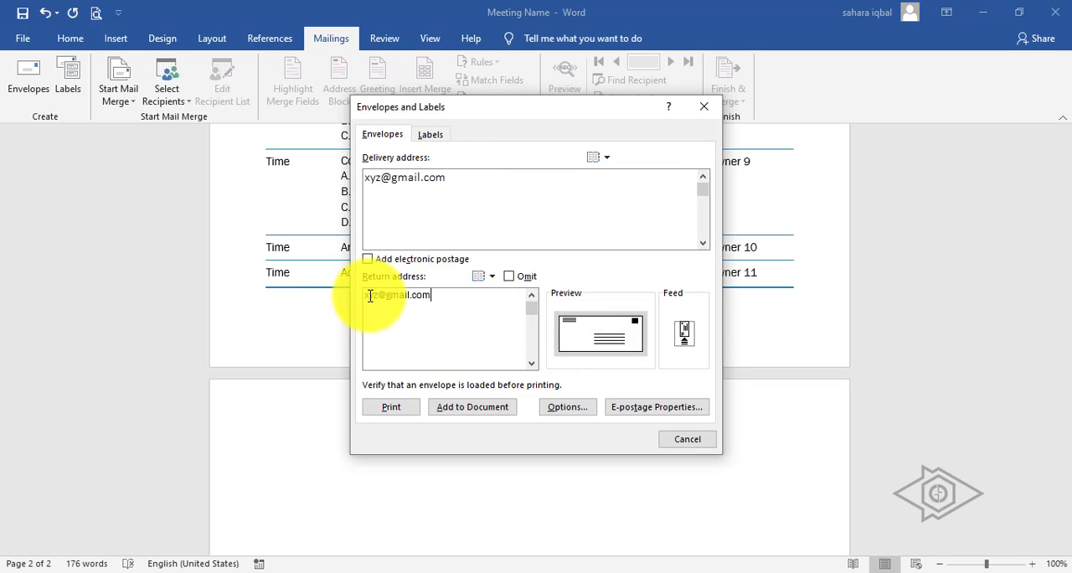
drag(365, 296, 438, 294)
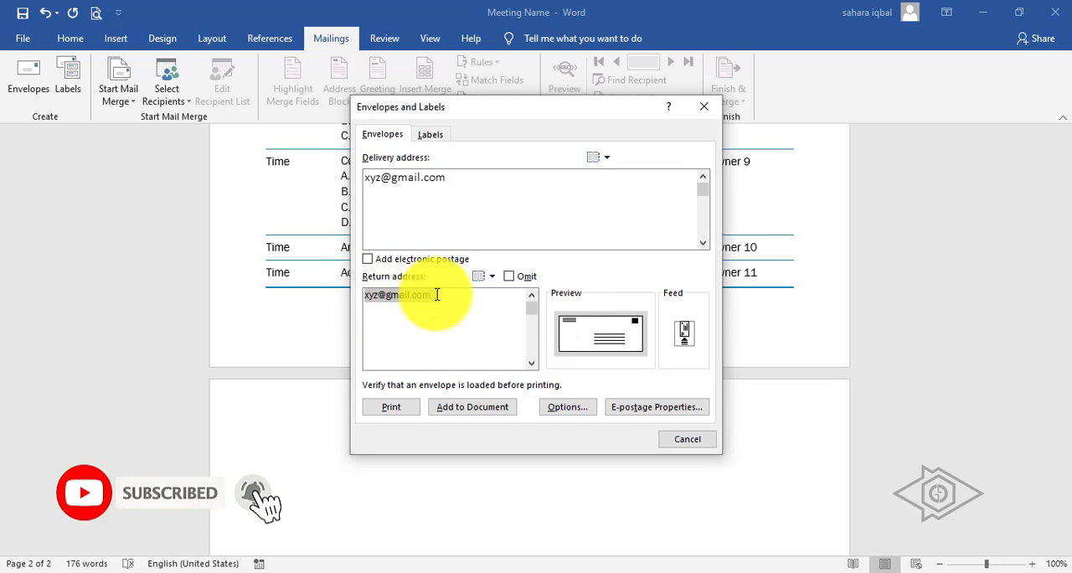
drag(437, 295, 366, 301)
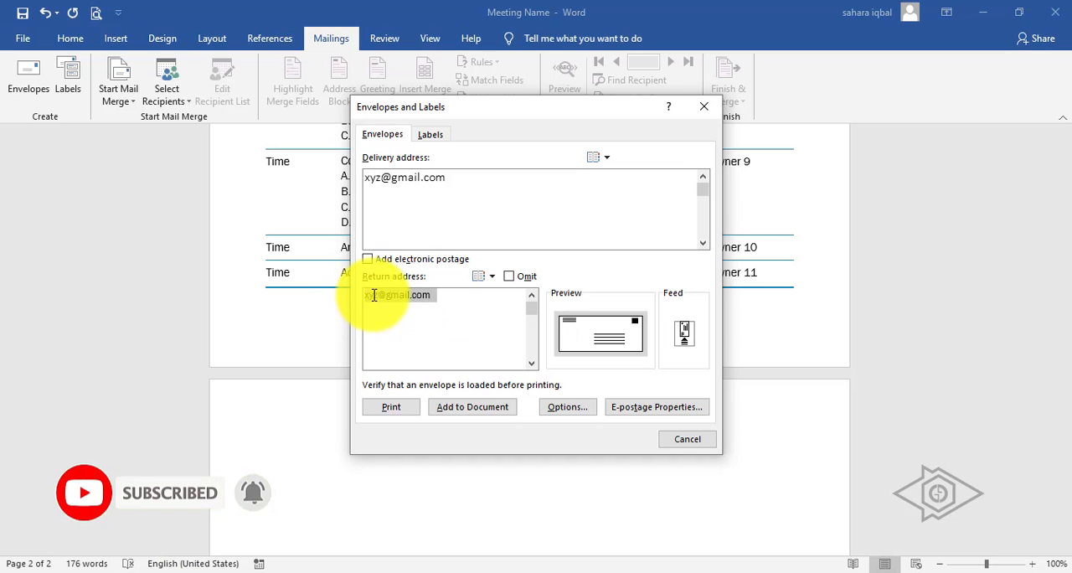
drag(366, 177, 466, 174)
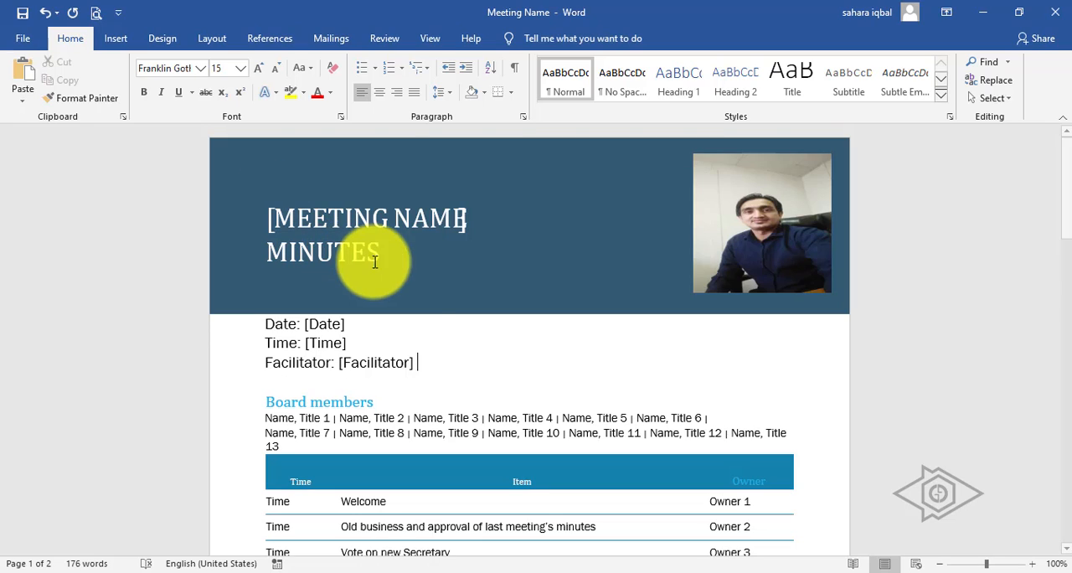
- Try out a multi-line postal address for a full page of the same label, and clear the address again
click(333, 37)
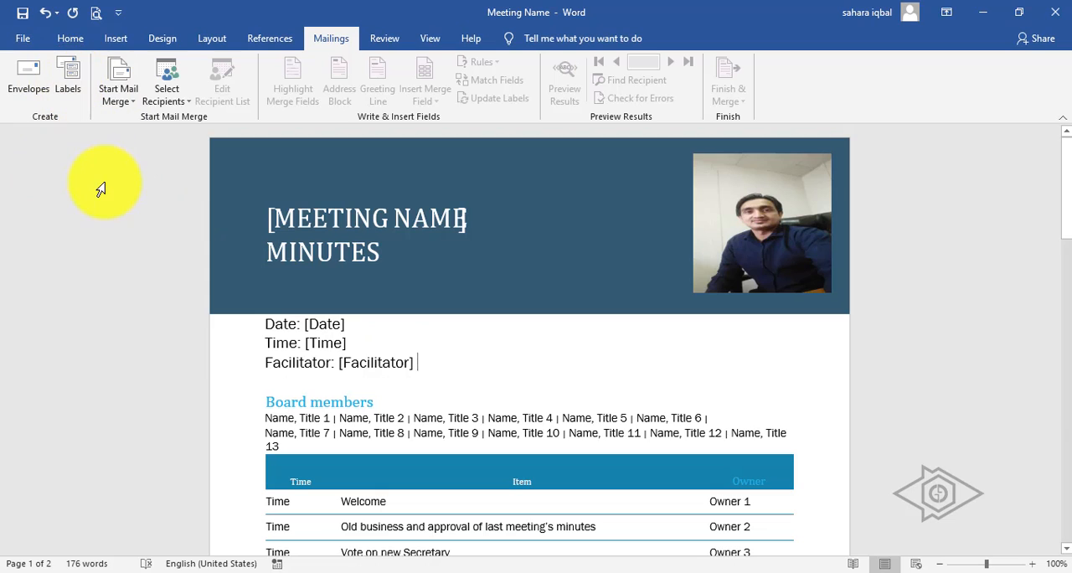
click(66, 88)
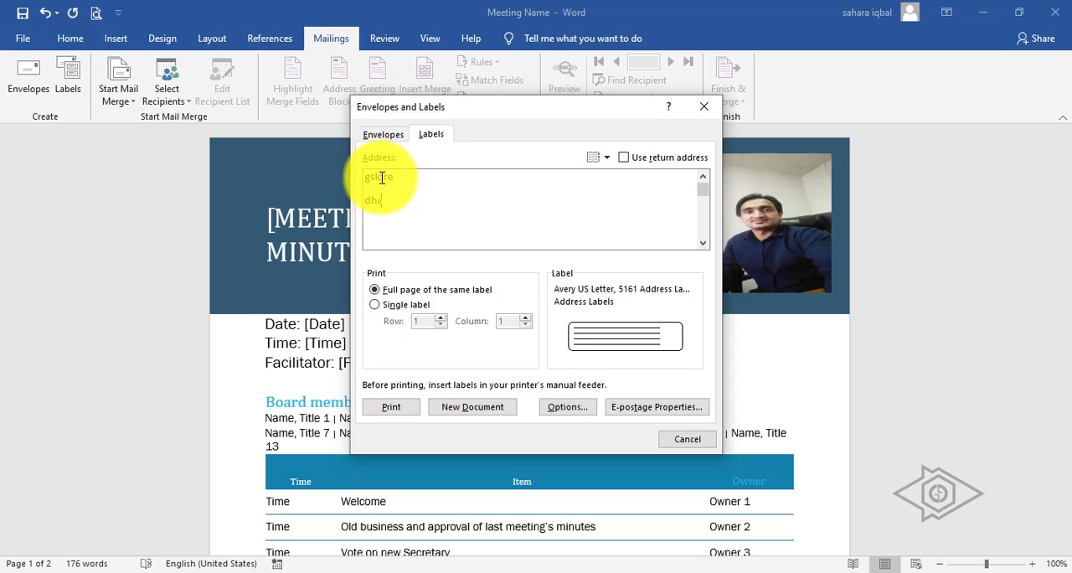
key(Return)
text(bangladesh)
key(Return)
text(1000)
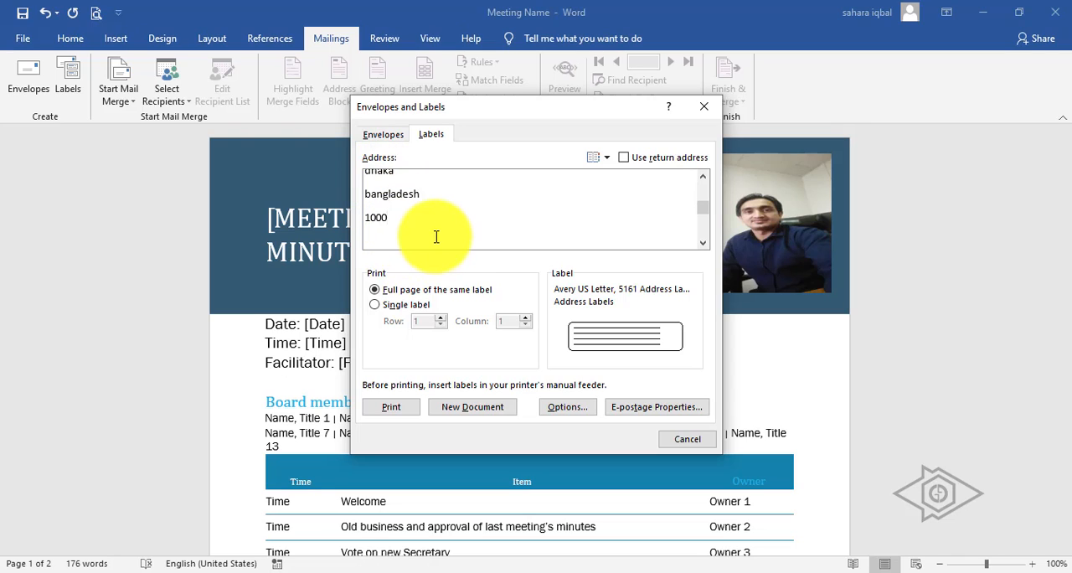
drag(393, 218, 328, 137)
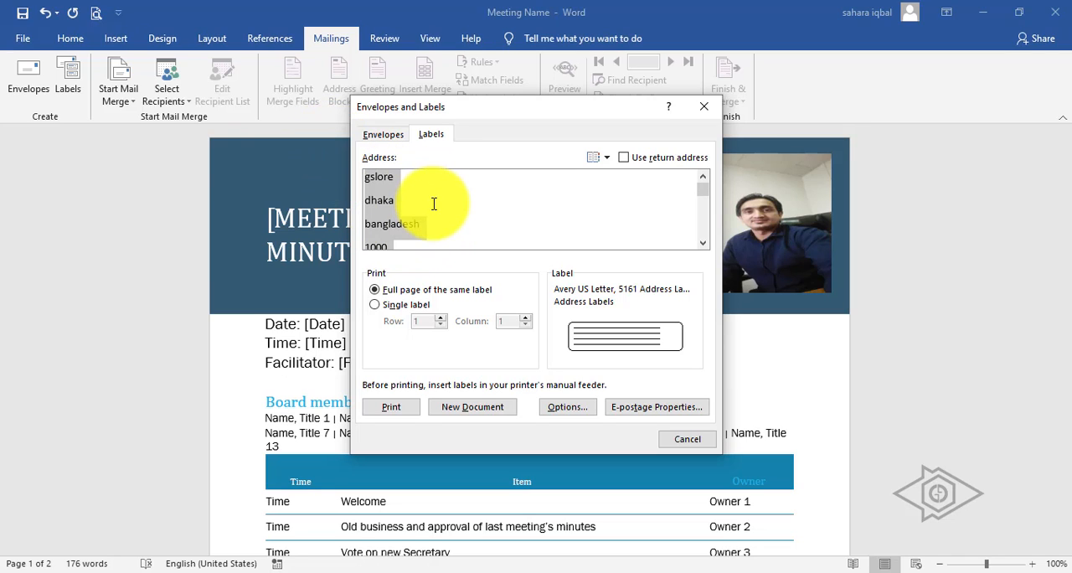
key(Delete)
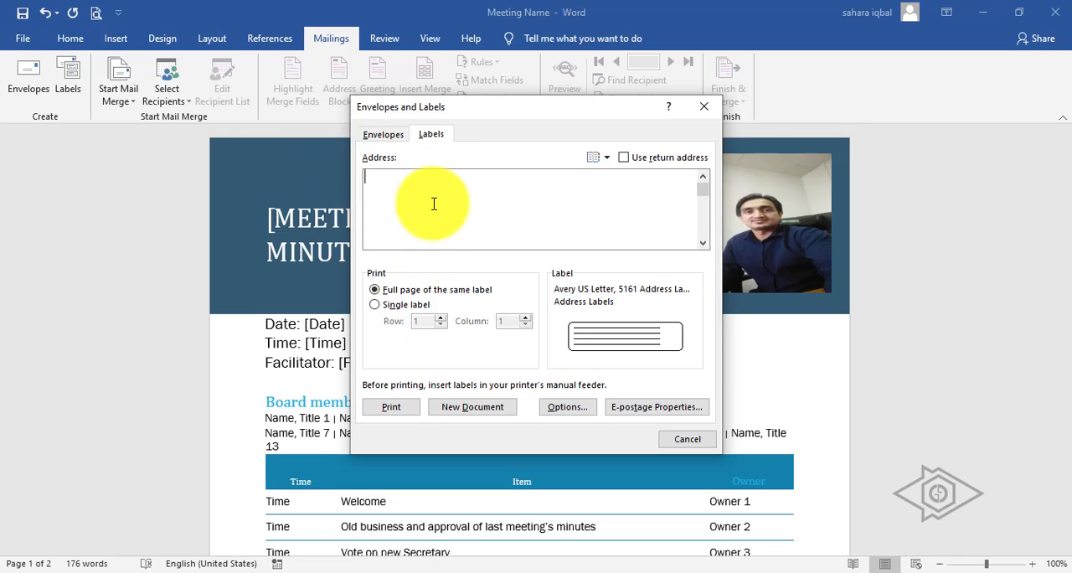
- In the label options, try continuous-feed printers, and set the printer type back to page printers with the default tray
click(565, 405)
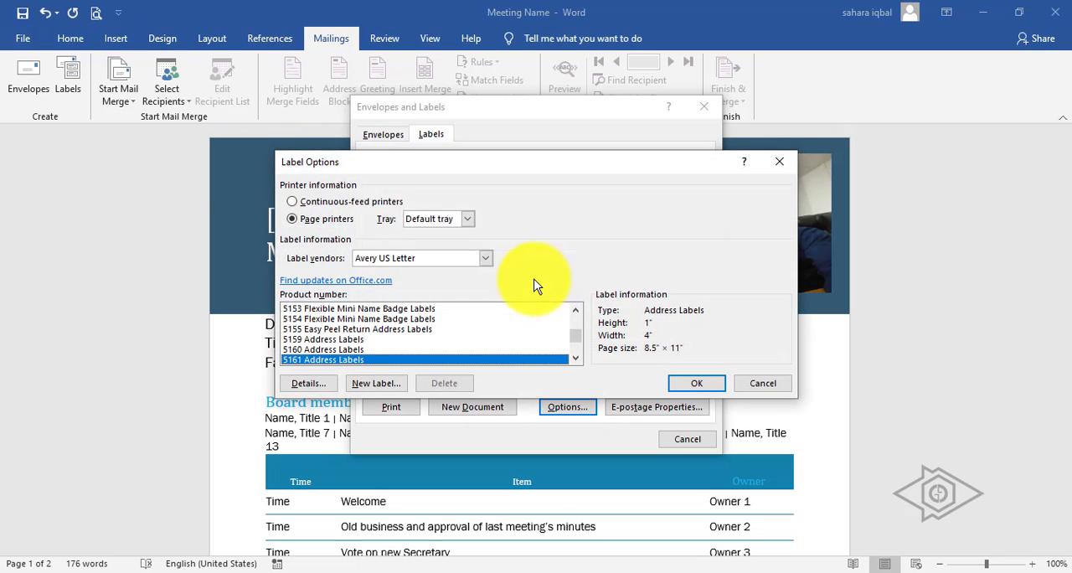
click(467, 220)
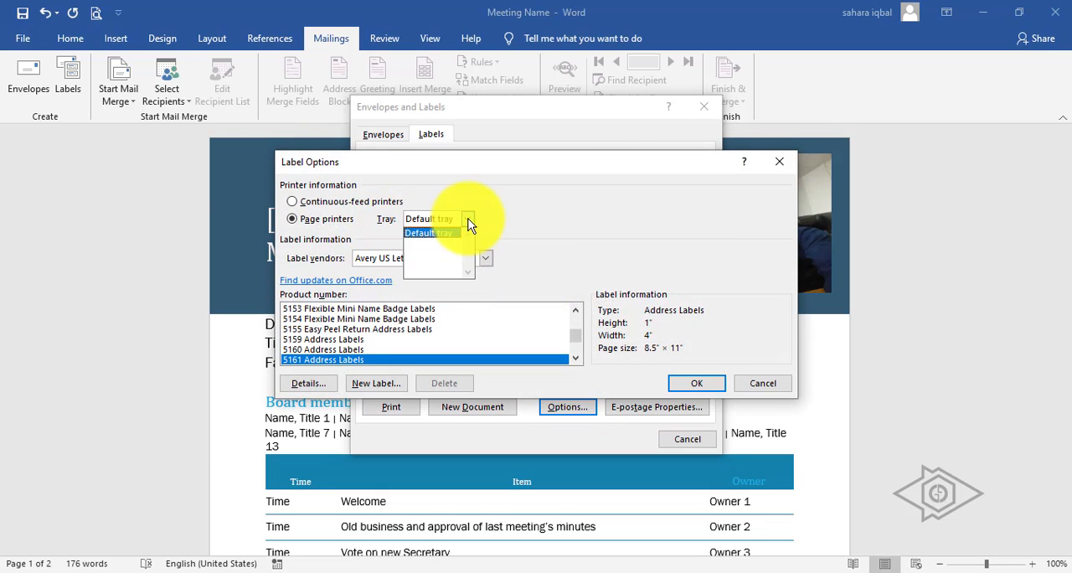
click(290, 202)
click(294, 217)
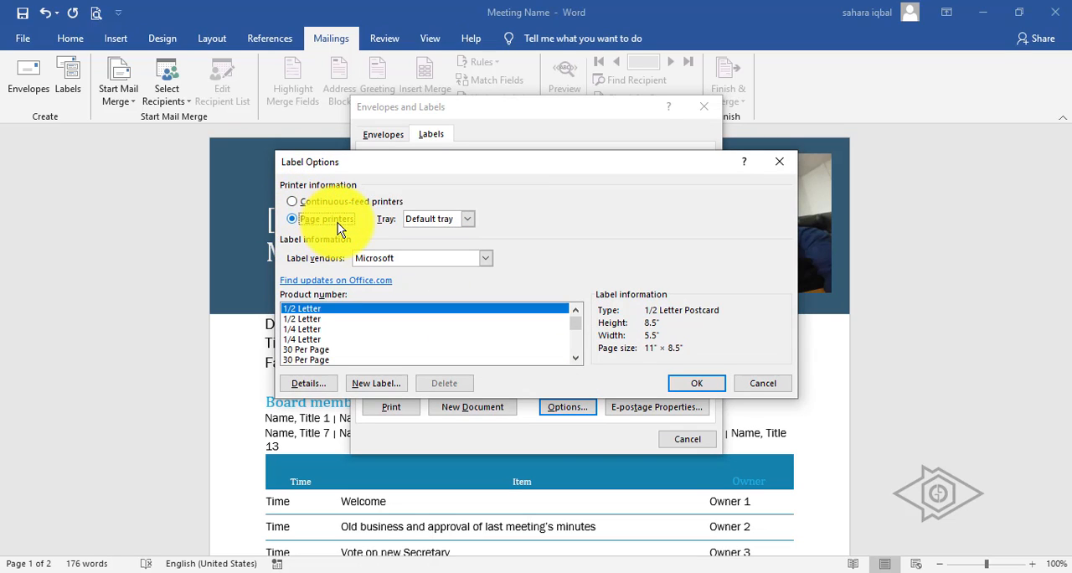
click(463, 219)
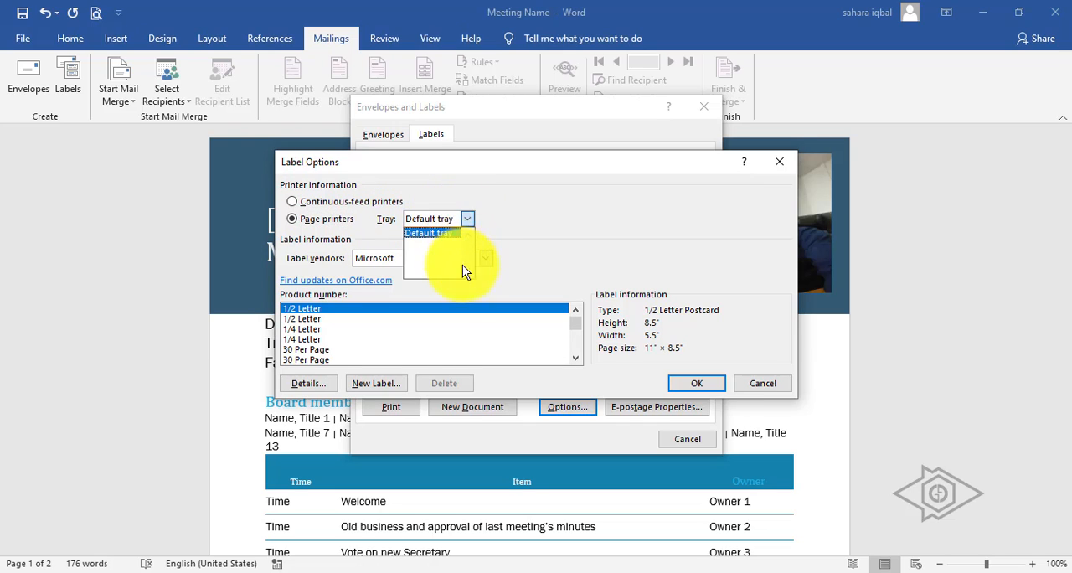
click(460, 216)
click(465, 222)
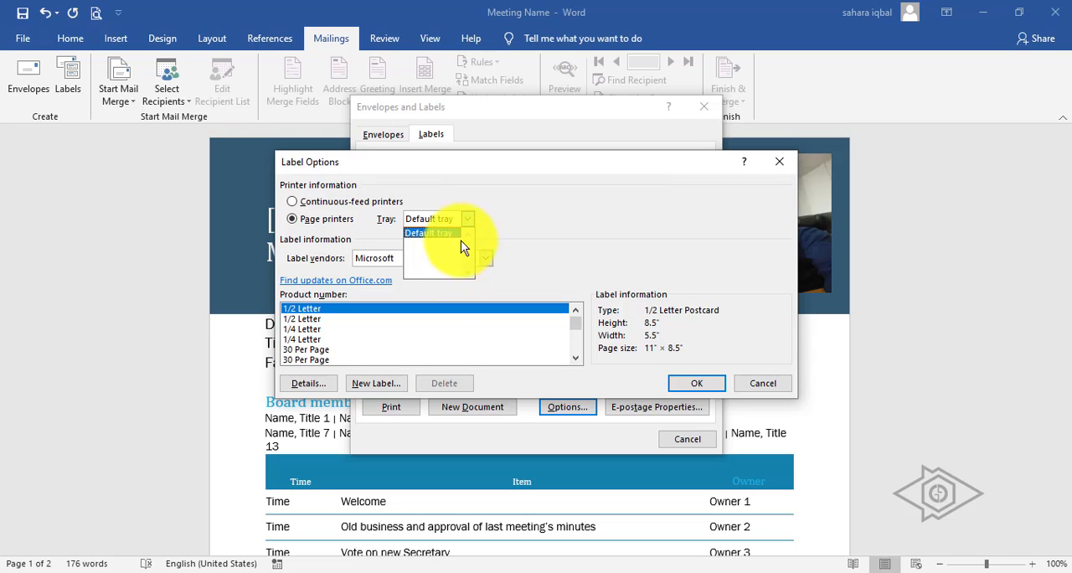
click(469, 225)
- Set the label vendor to Avery US Letter
click(485, 258)
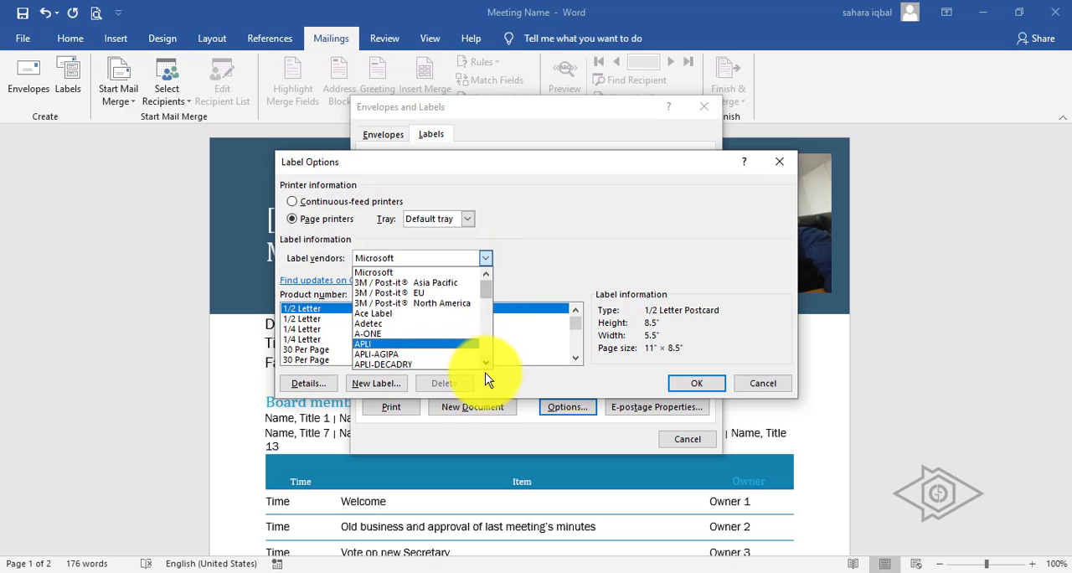
scroll(481, 358, down, 2)
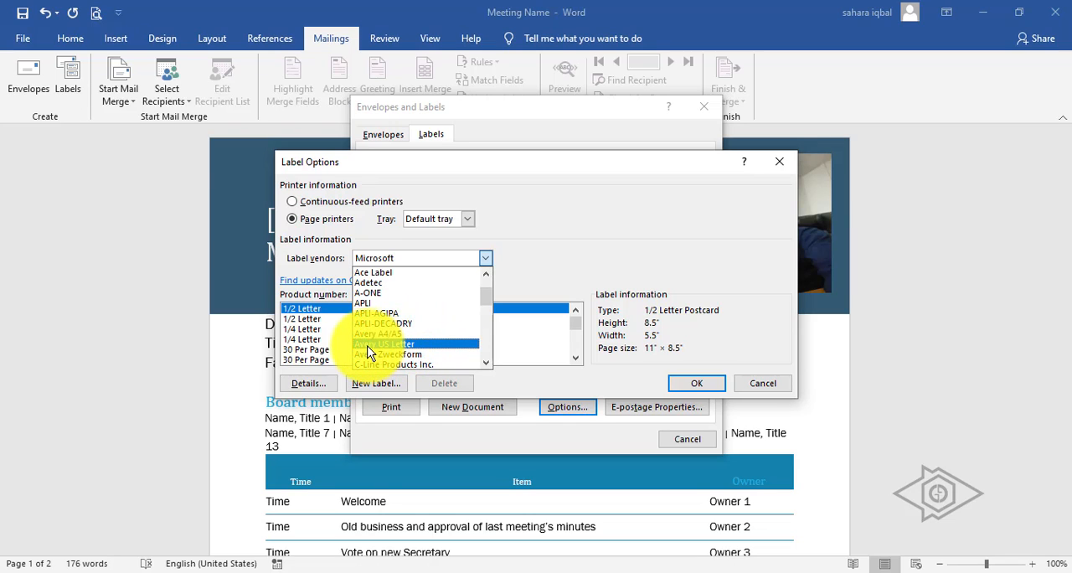
click(372, 344)
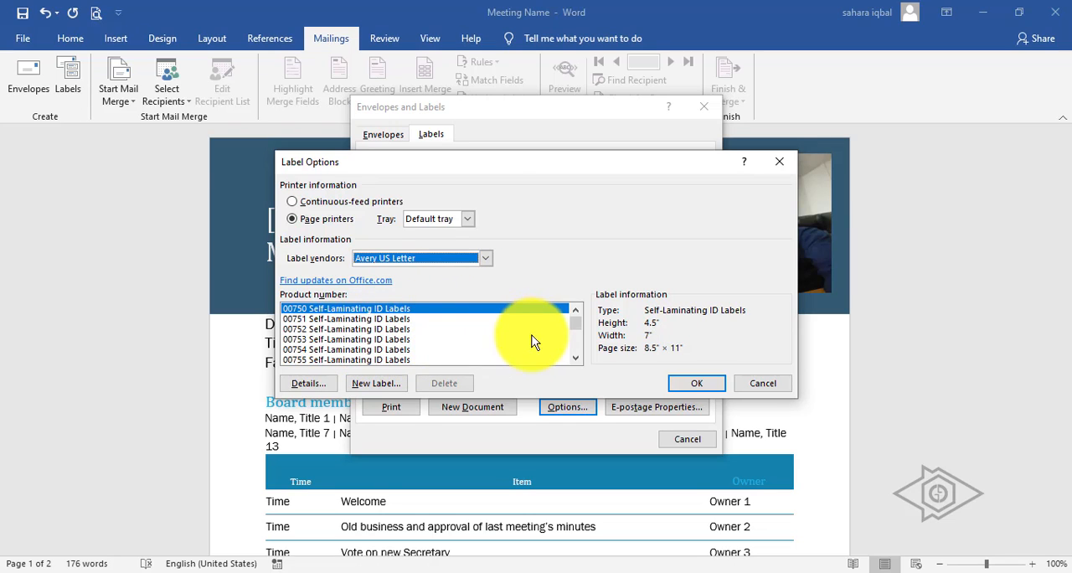
- Browse the product numbers and try 5012 Place Cards and 5026 Extra Large File Folder Labels to compare their label dimensions
drag(578, 334, 575, 337)
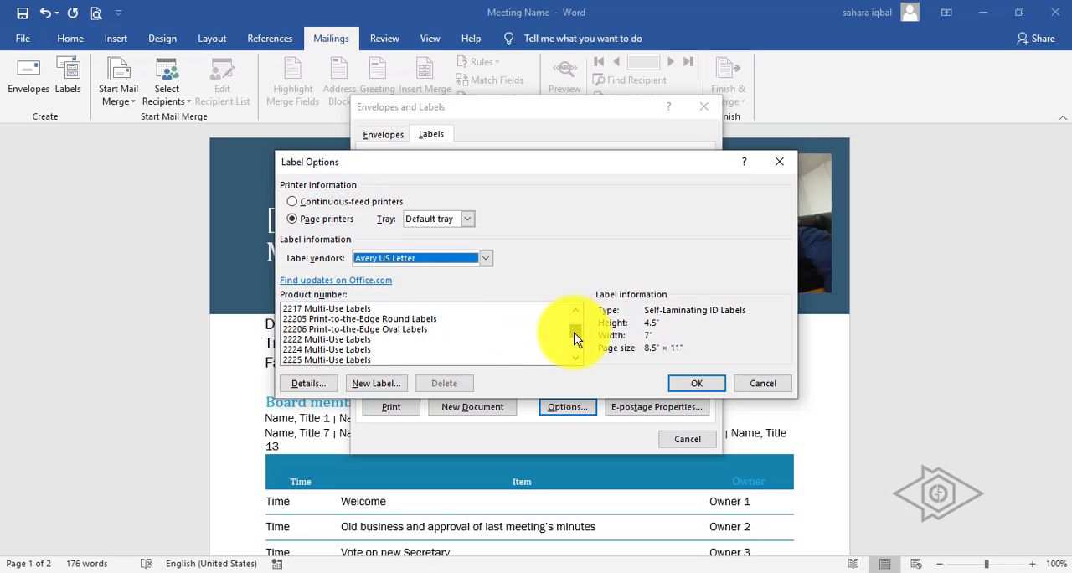
scroll(574, 339, down, 2)
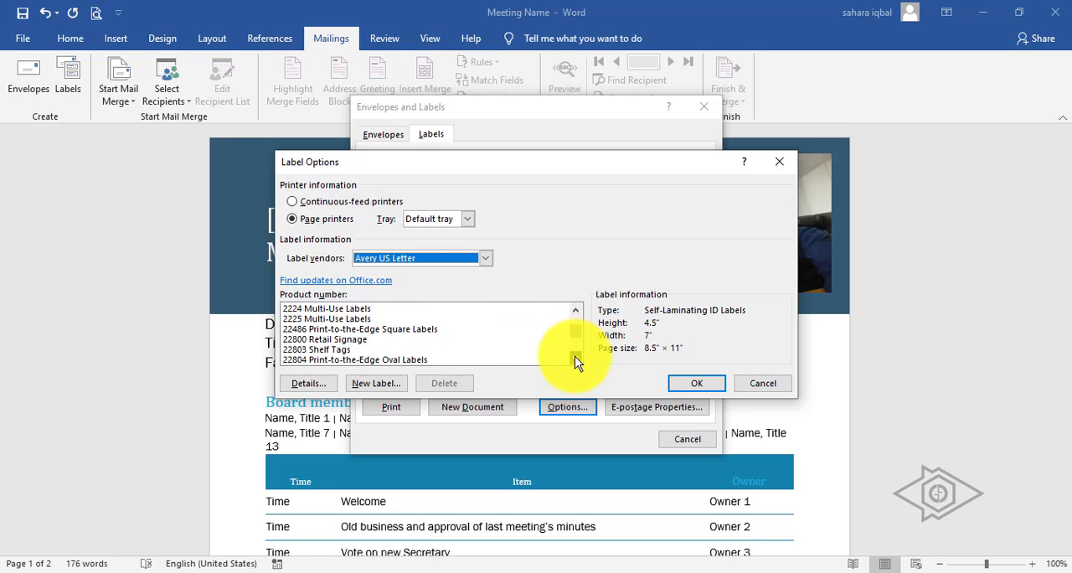
drag(574, 332, 573, 331)
click(579, 310)
click(580, 311)
click(579, 310)
click(580, 311)
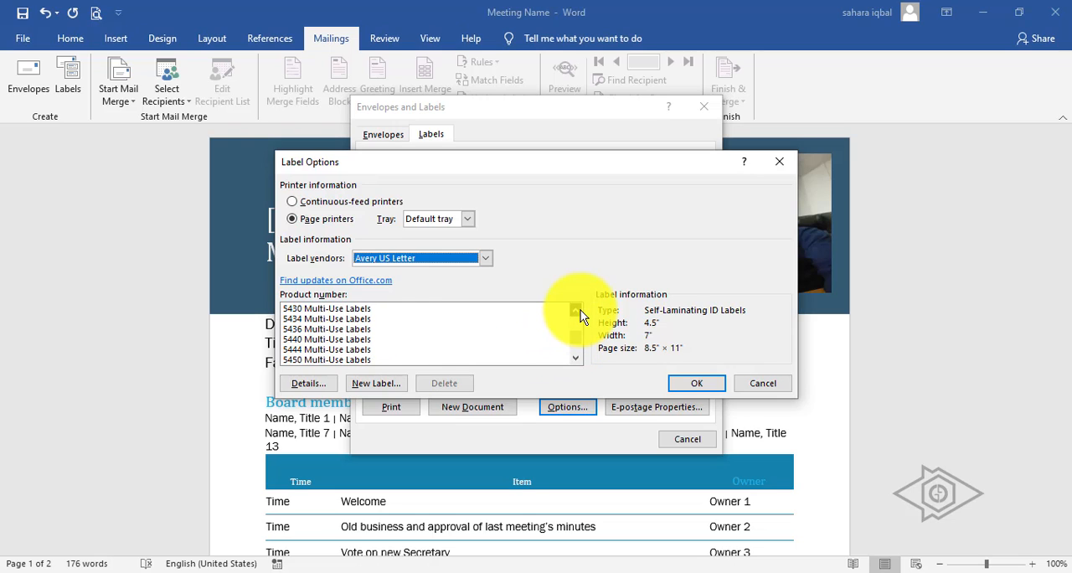
scroll(346, 330, up, 10)
click(348, 329)
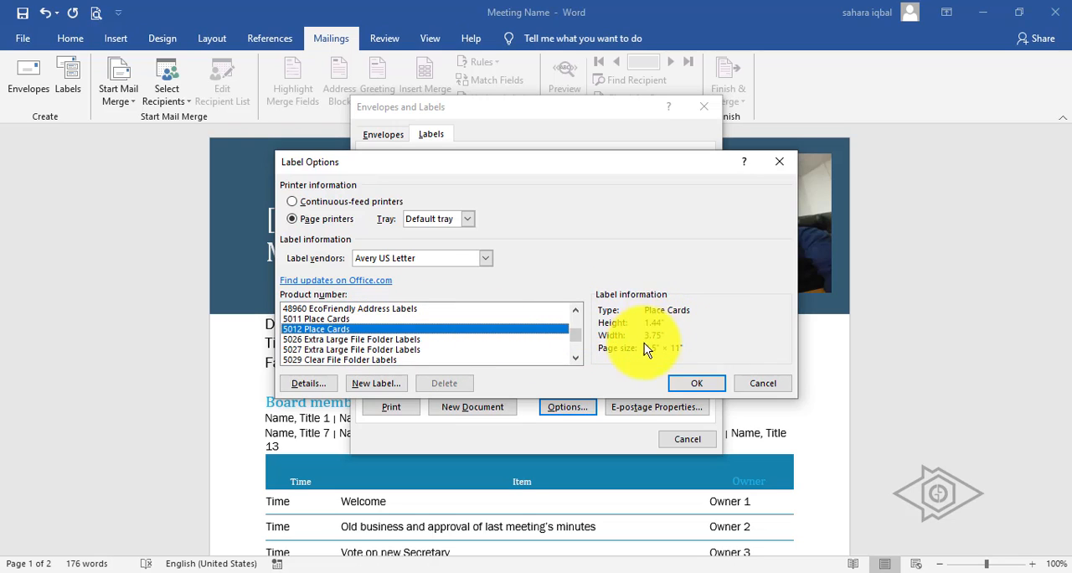
click(394, 338)
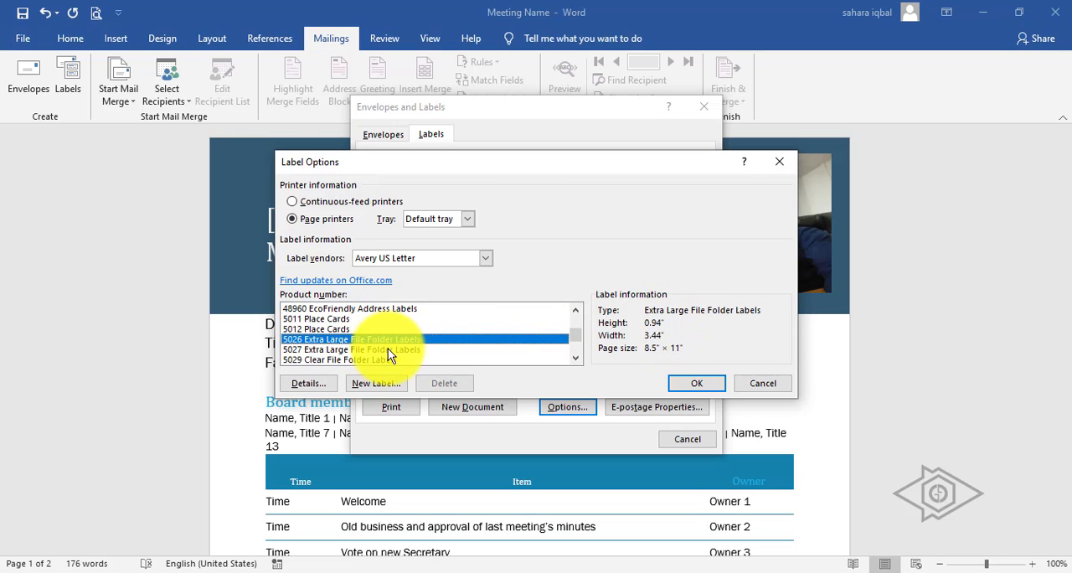
- Choose product number 5161 Address Labels and apply the label options
click(576, 357)
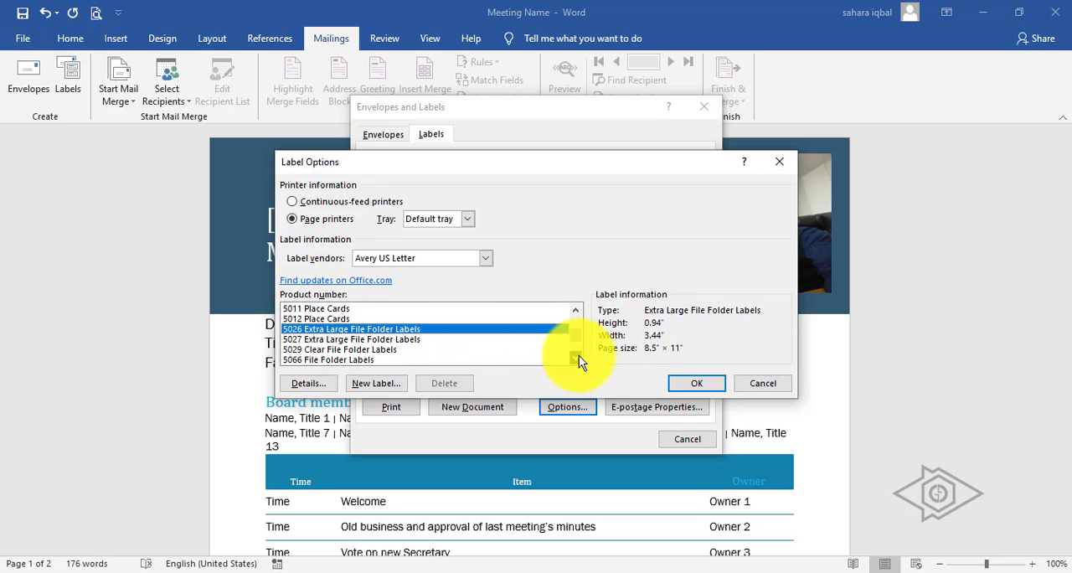
scroll(576, 358, down, 4)
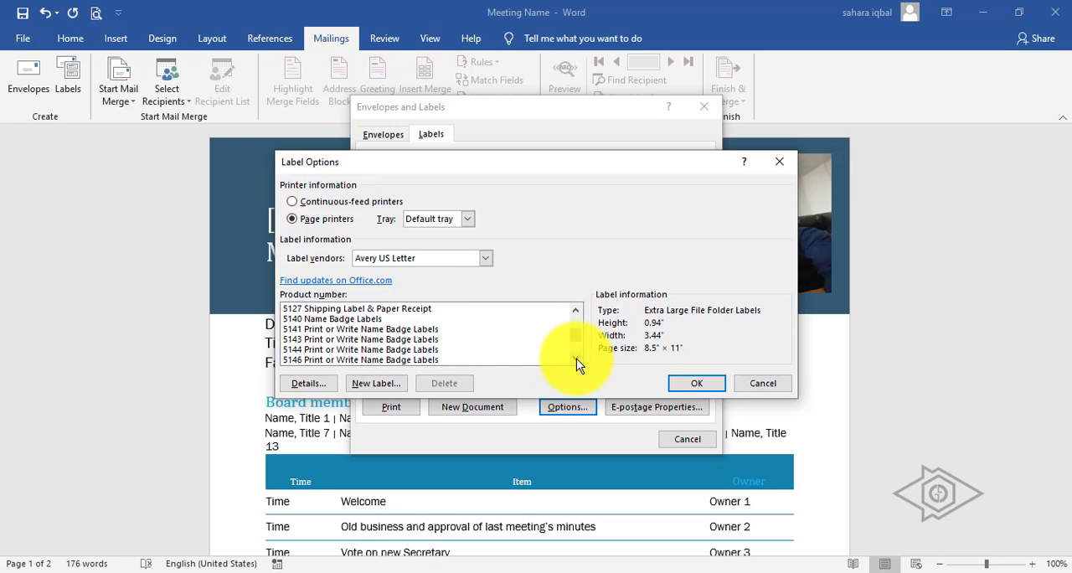
scroll(576, 358, down, 3)
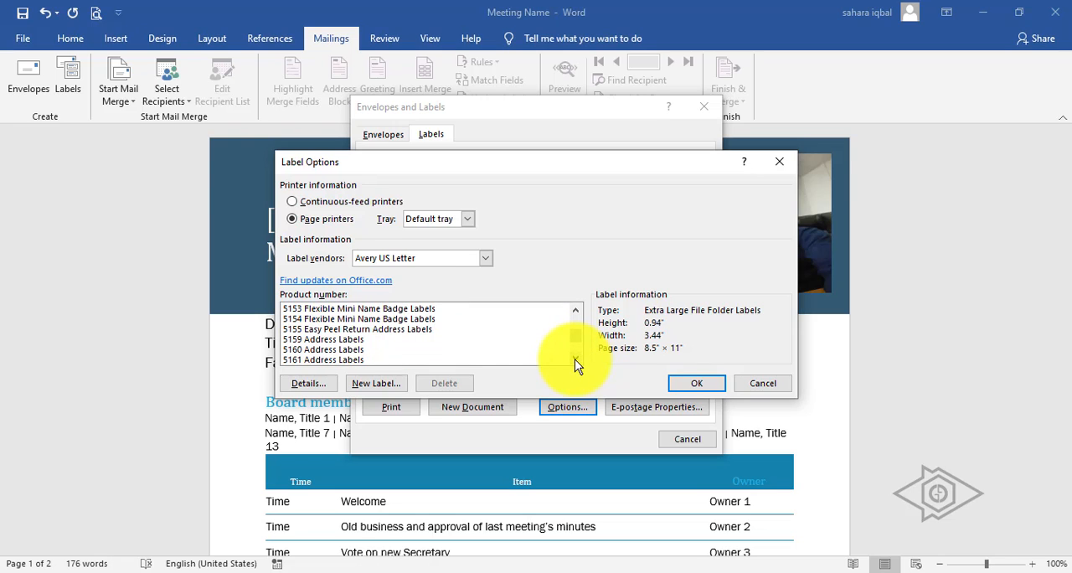
click(381, 359)
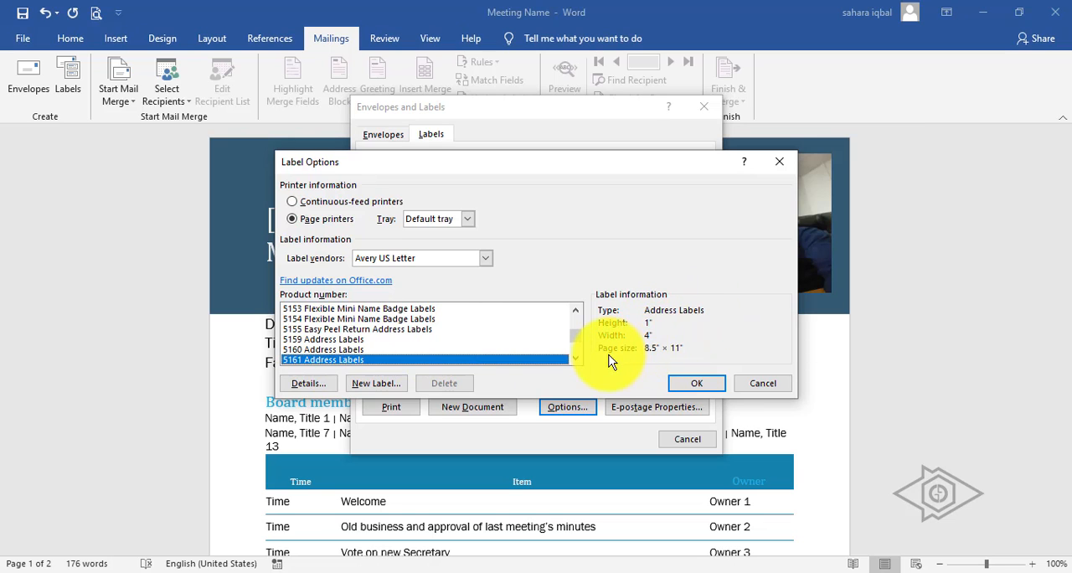
click(689, 385)
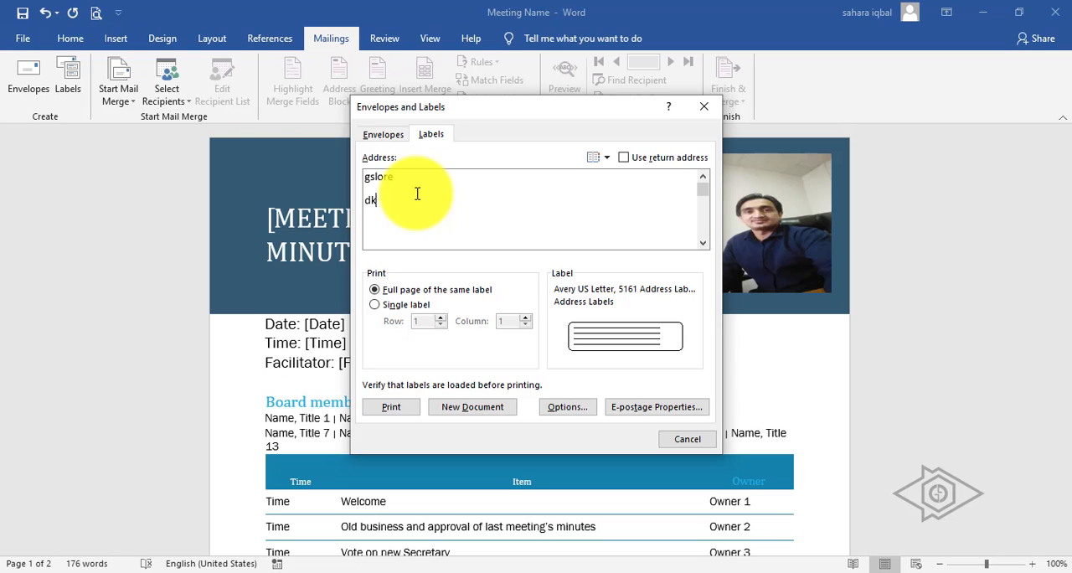
- Fill in the postal address for a full page of the same label and generate the labels in a new document
key(Return)
text(bangladesh )
text(1100)
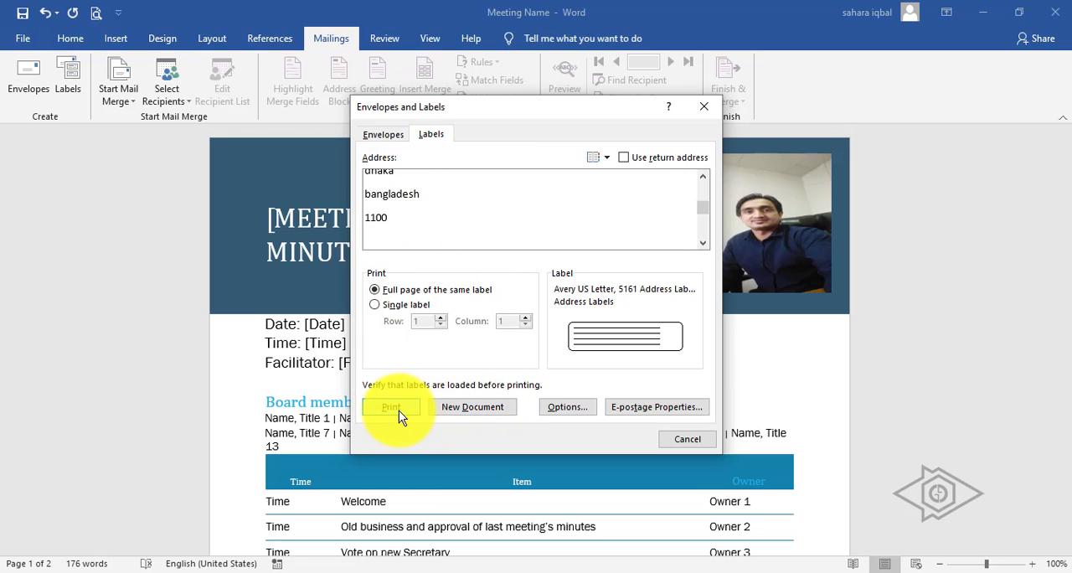
click(469, 407)
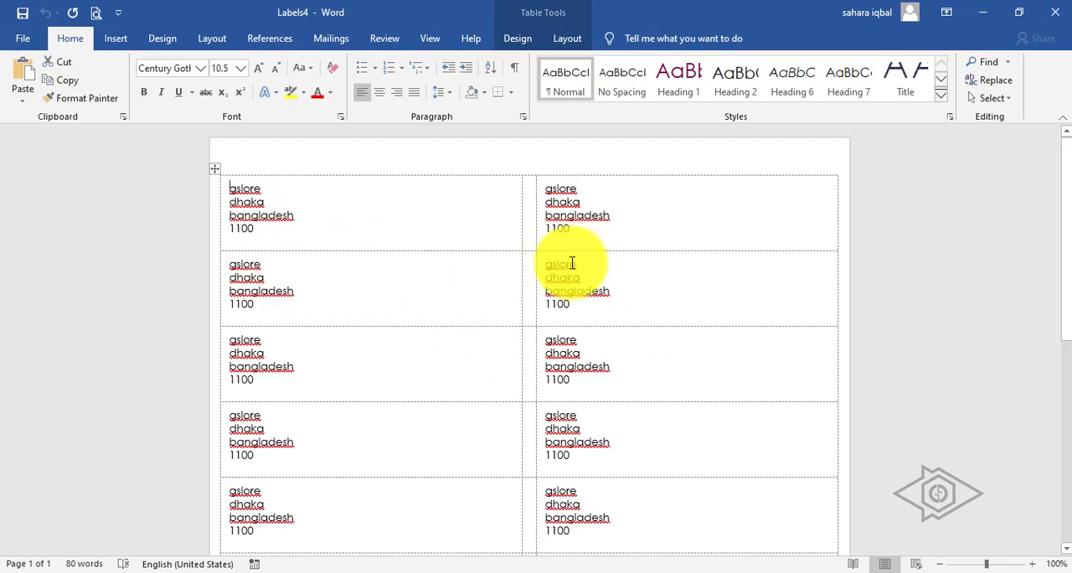
- Look over the generated label sheet and its print preview, and return to the label document
drag(1066, 204, 1066, 427)
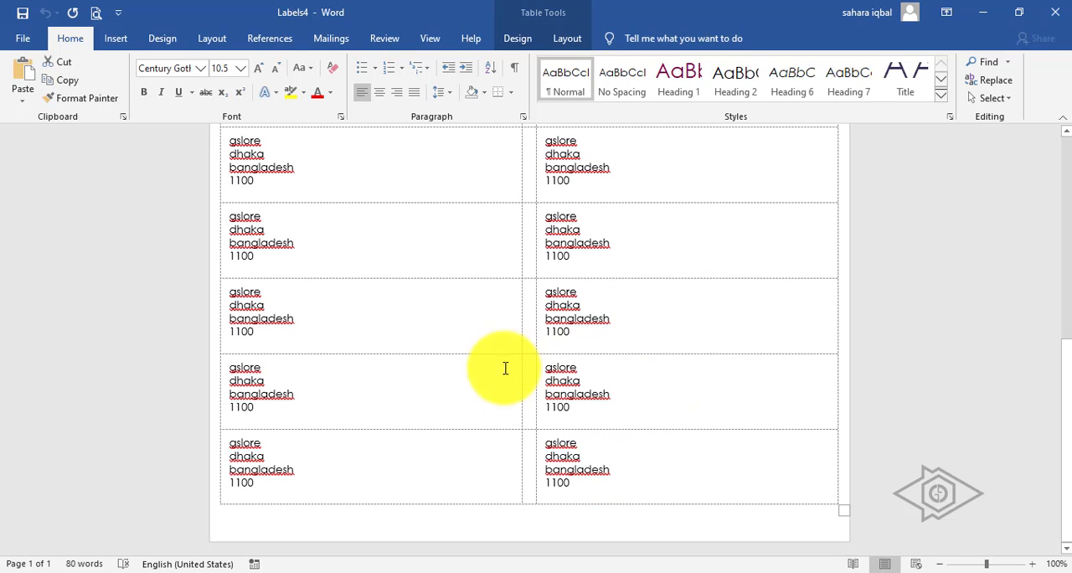
scroll(586, 218, up, 1)
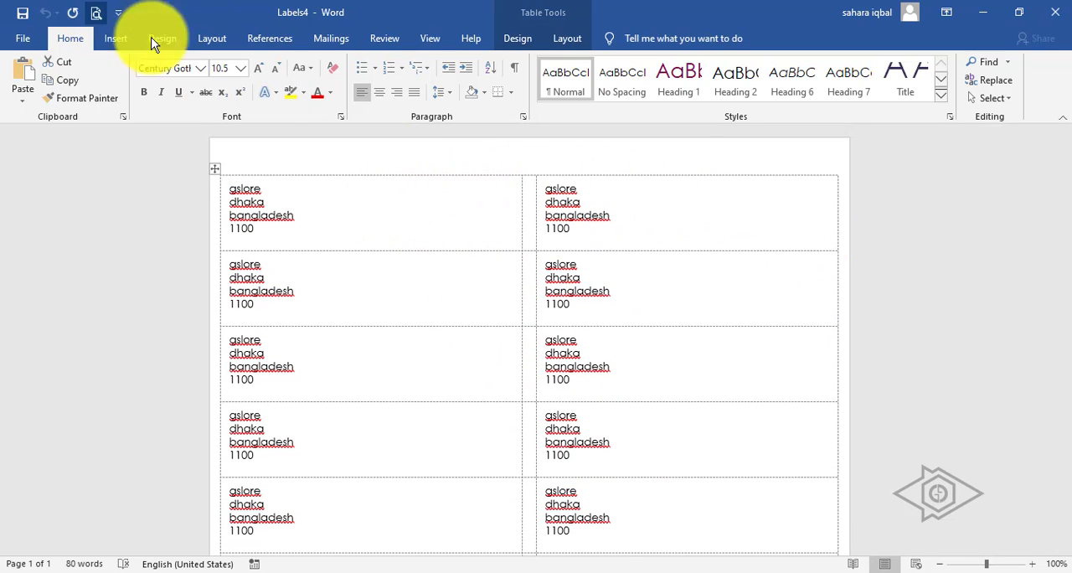
key(ctrl+p)
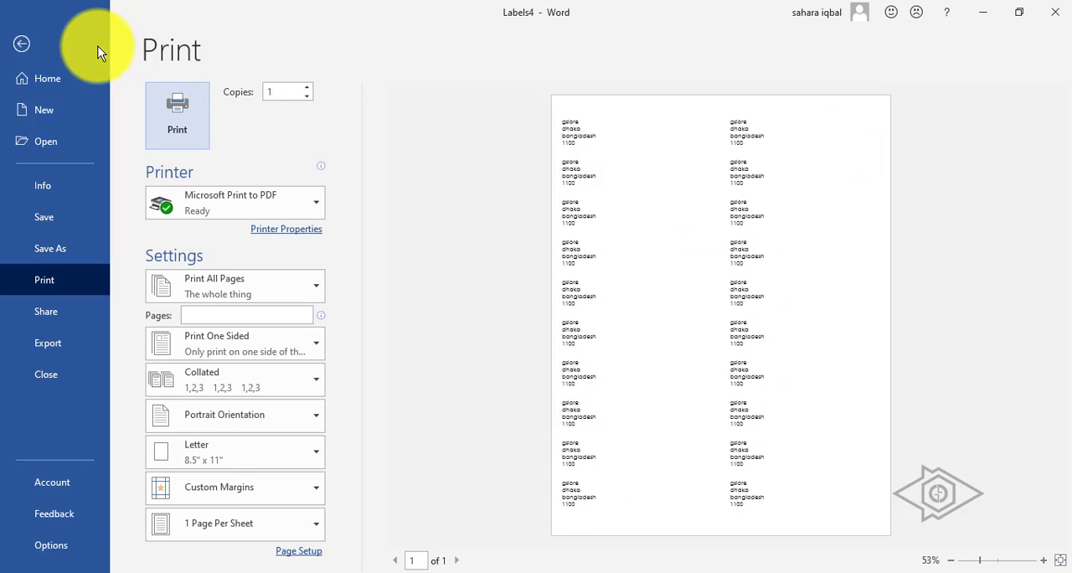
click(20, 45)
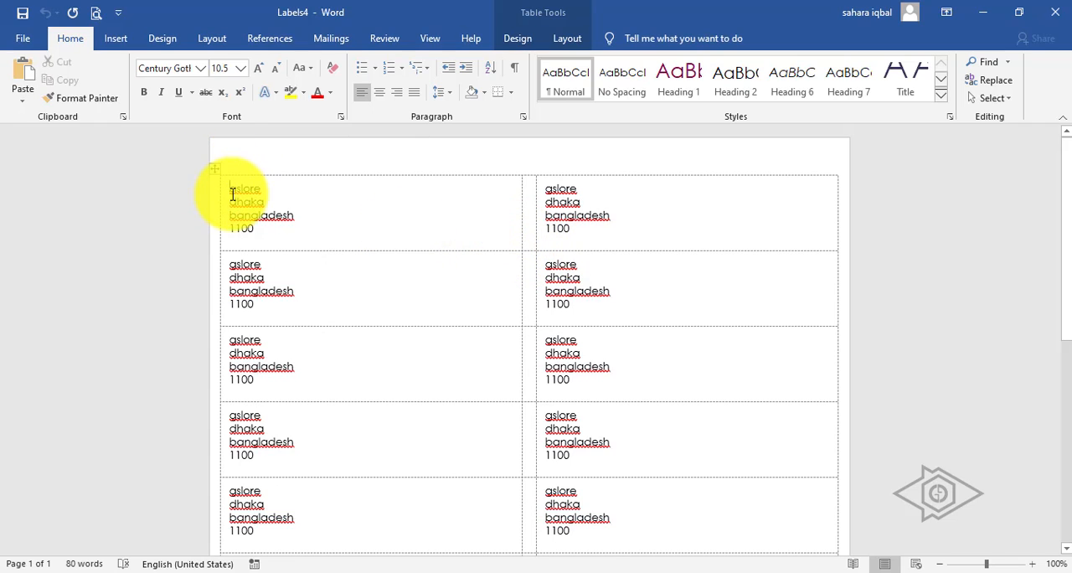
drag(232, 192, 662, 247)
click(441, 281)
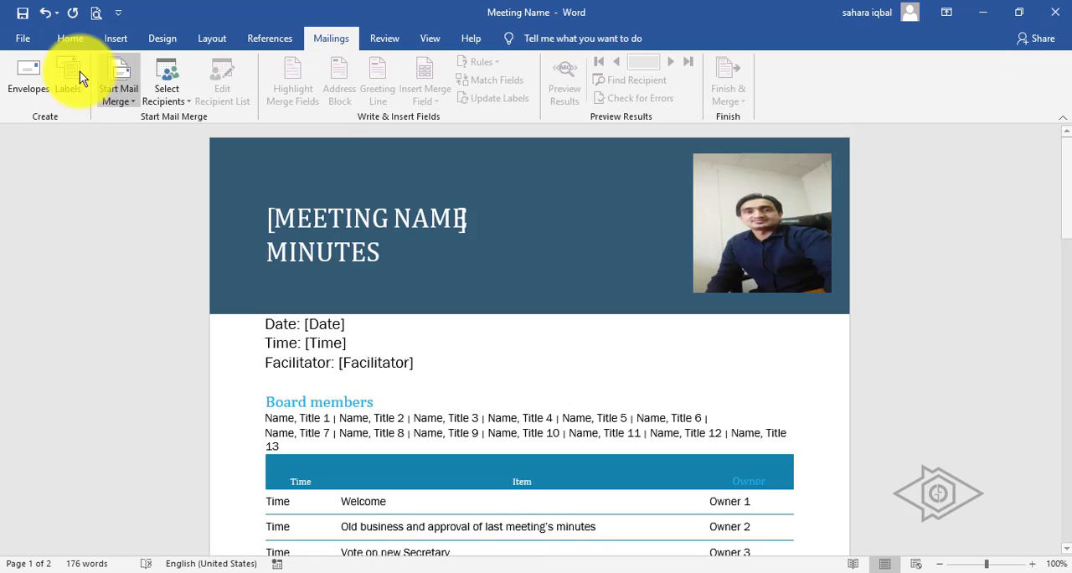
- Fill in the postal address for the label again and set up a single label in row 5, adjusting its column number
click(70, 74)
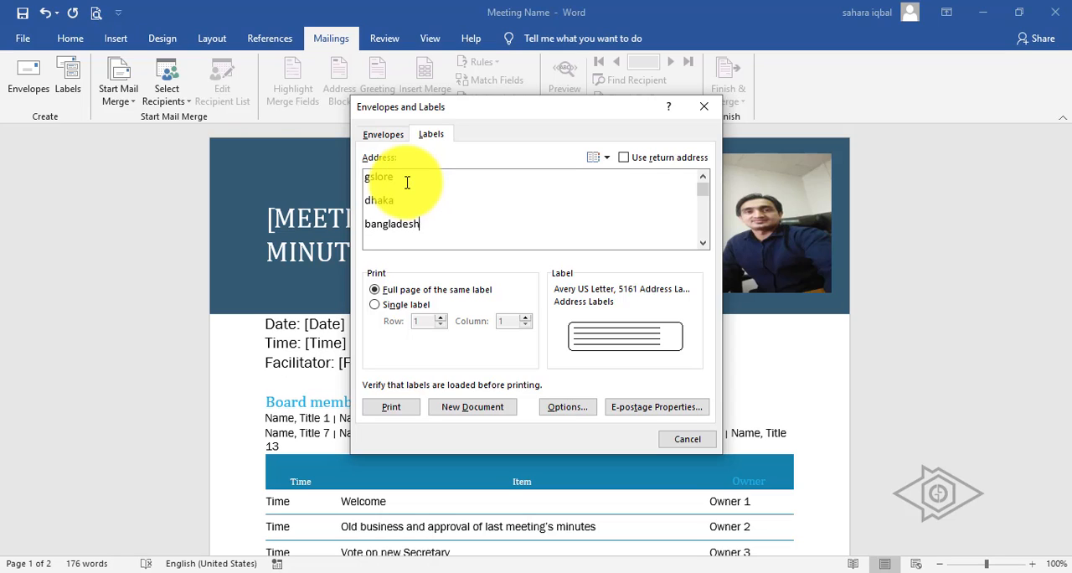
key(Return)
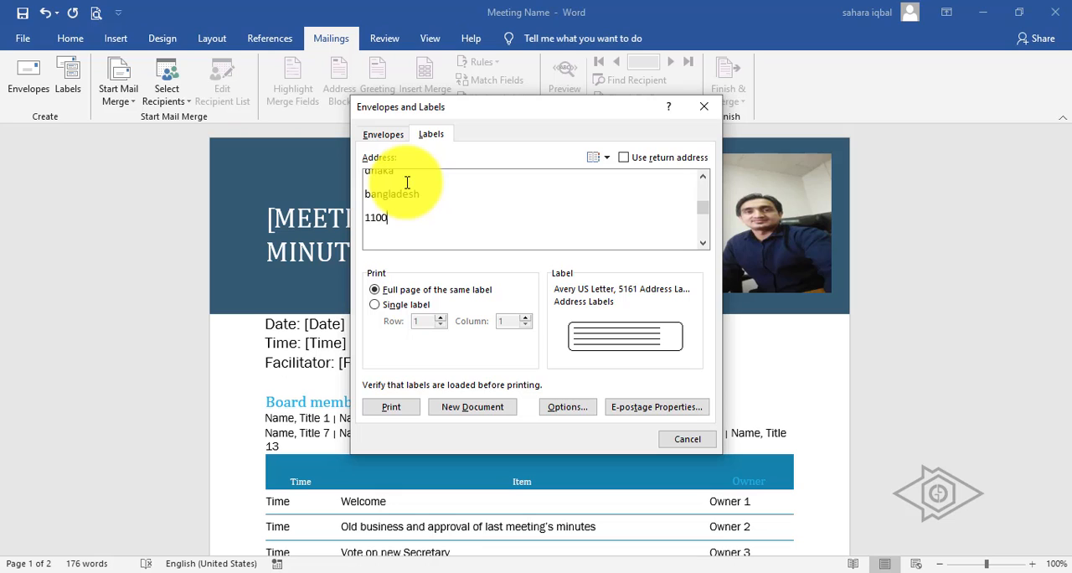
click(376, 304)
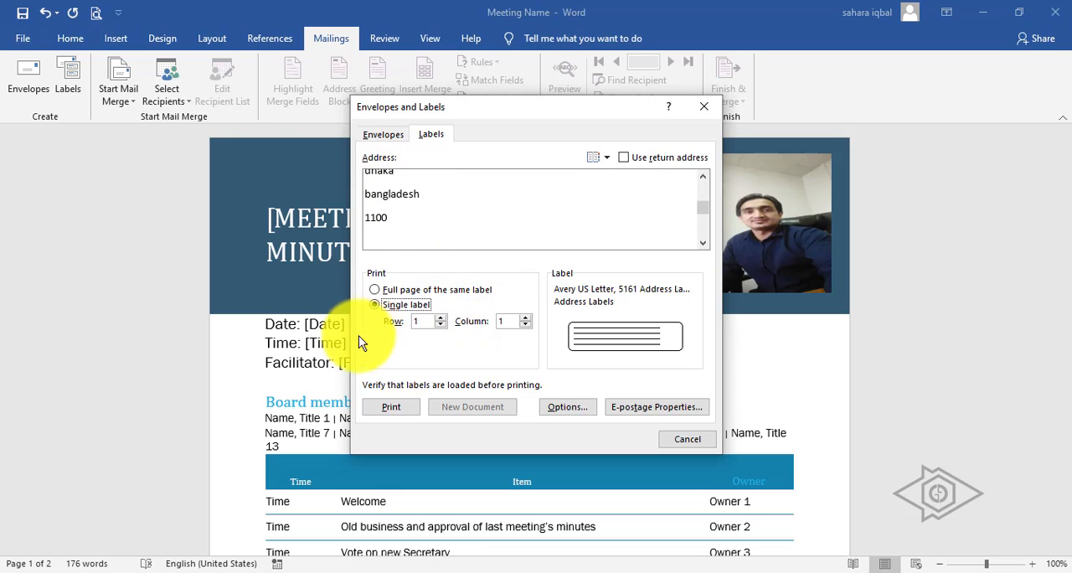
click(440, 318)
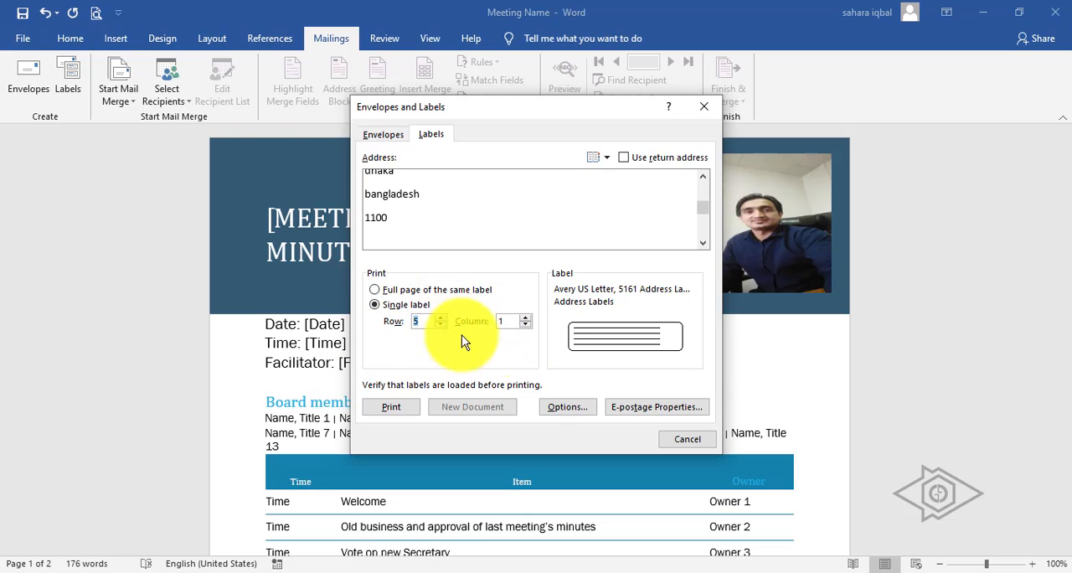
click(524, 324)
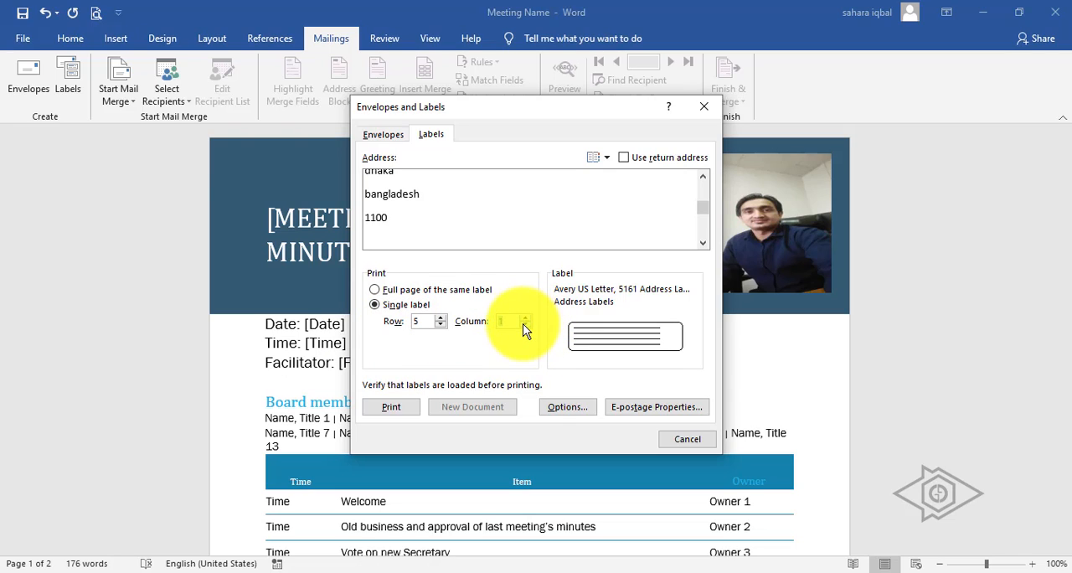
click(525, 318)
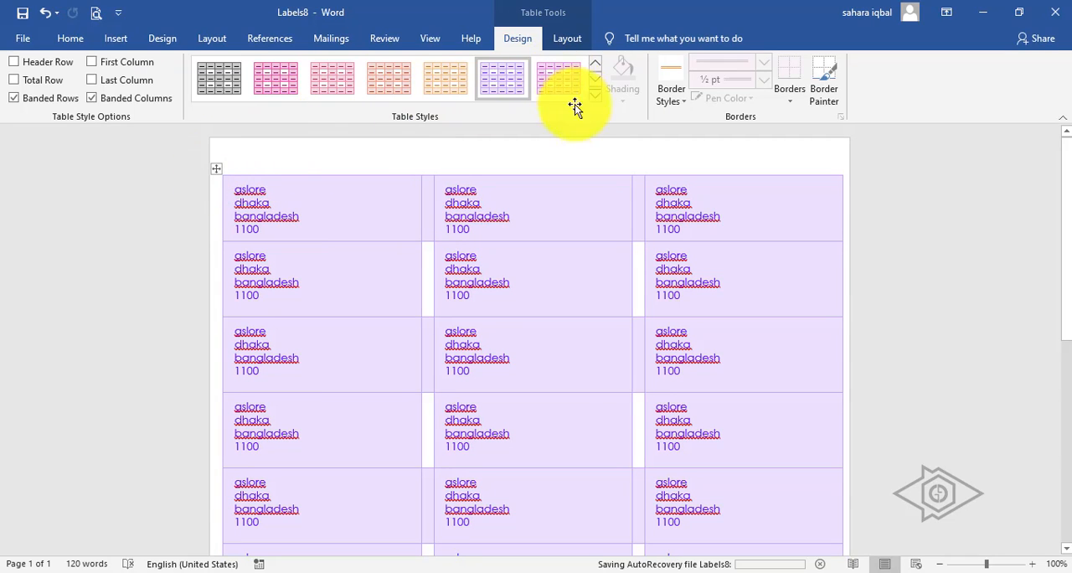
- Select the whole label table and try the First Column style option, turning it off again
click(80, 37)
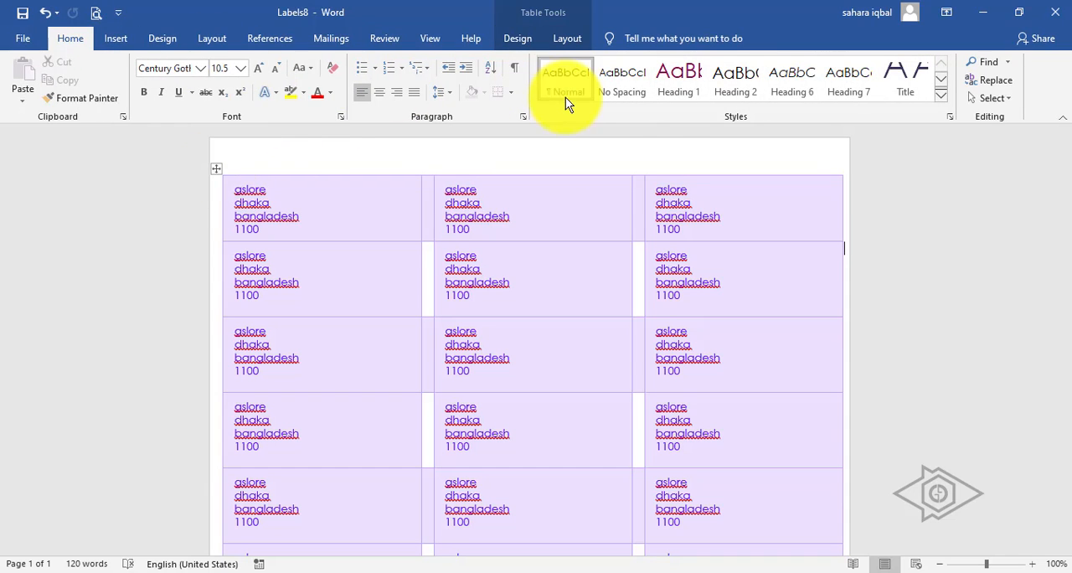
click(216, 169)
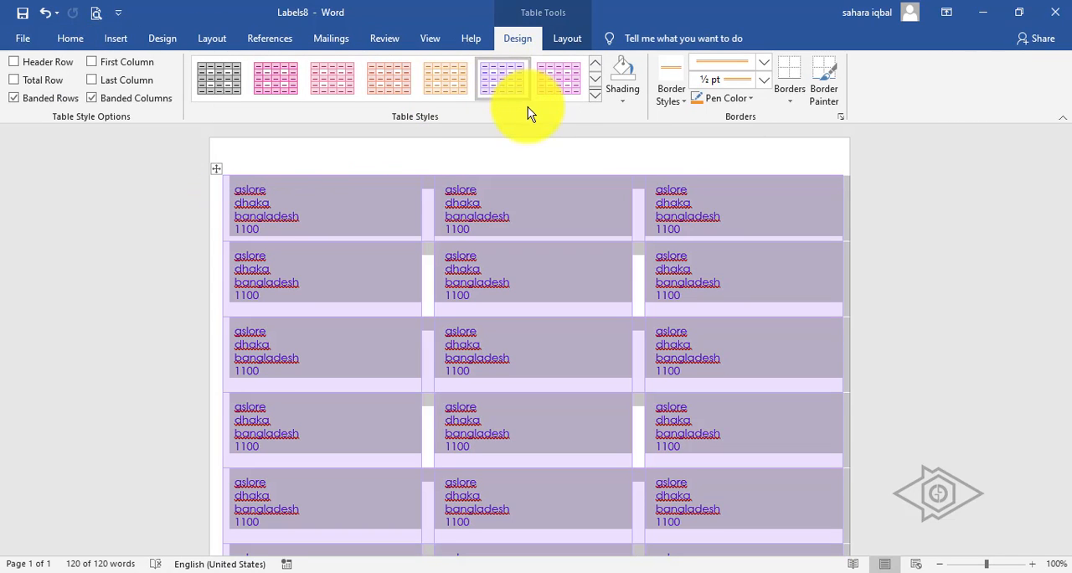
click(91, 62)
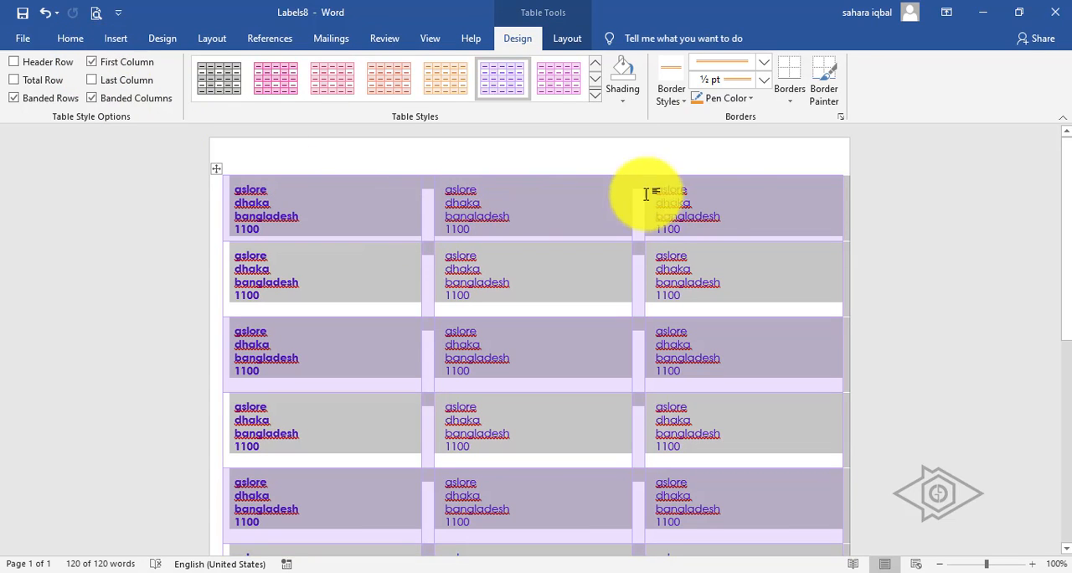
click(91, 62)
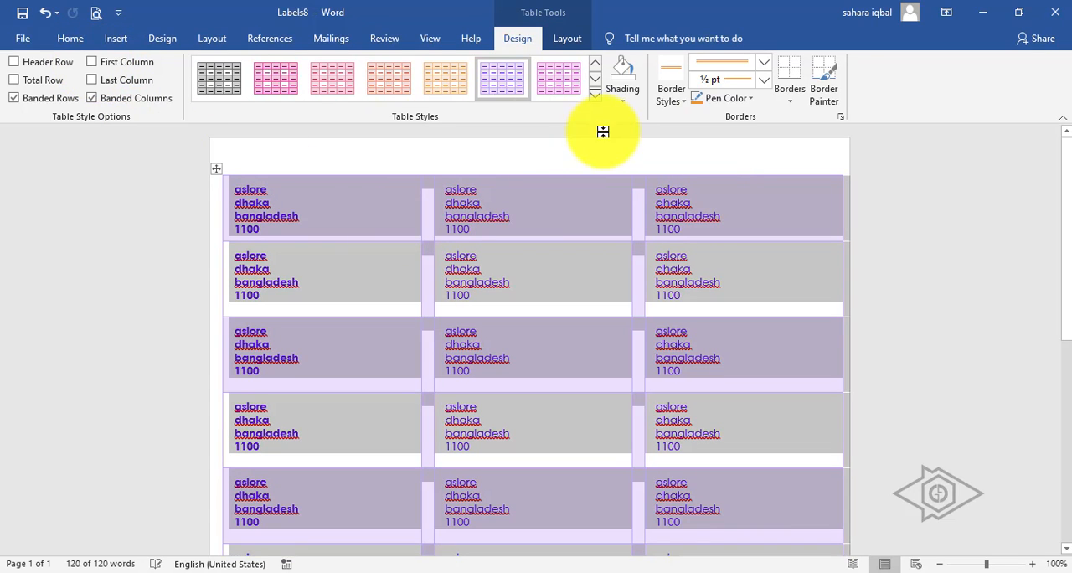
- Apply the fourth Plain Tables style to the label table and select the table's first column
click(595, 94)
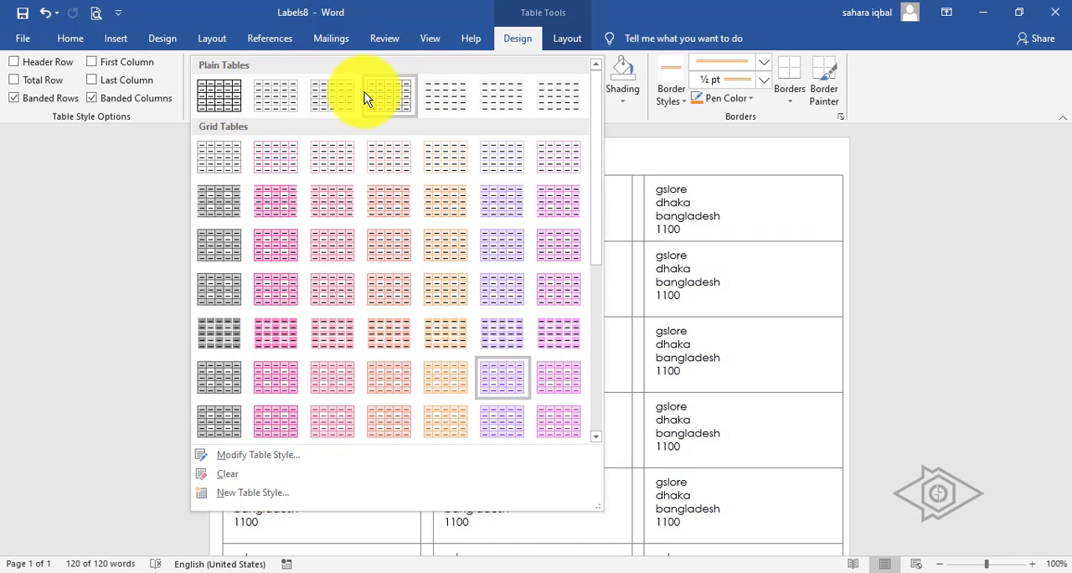
click(373, 95)
click(297, 172)
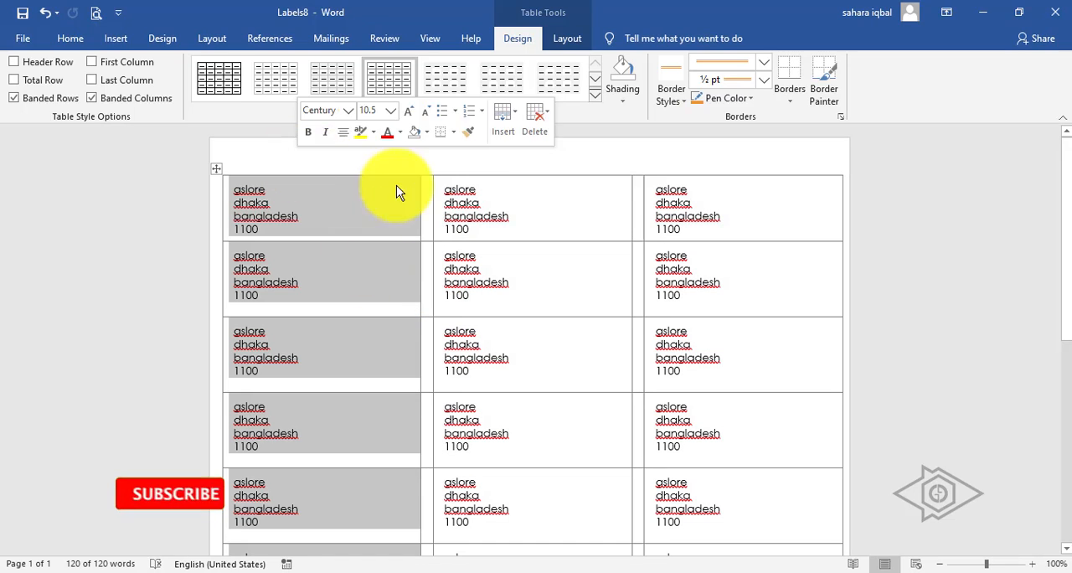